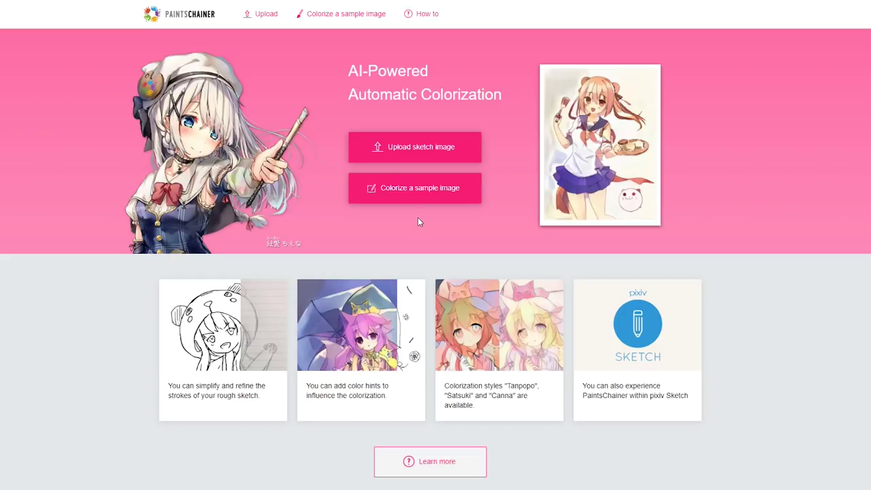
# Open a sample line drawing for colorization and paint cream, blue and pink color hints on the face, clothes and hair
pyautogui.click(494, 224)
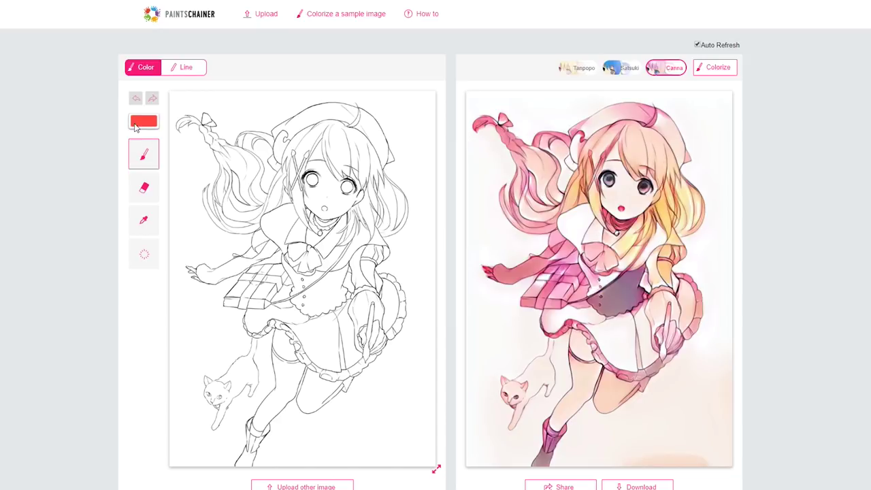
pyautogui.click(136, 123)
pyautogui.click(181, 128)
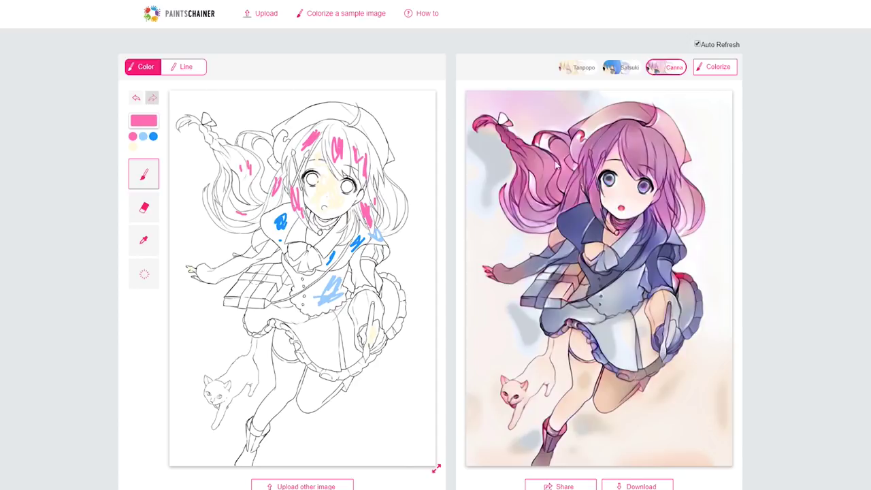
# Paint near-black color hints on the cat's head and body in the sample line drawing
pyautogui.scroll(-3, 542, 158)
pyautogui.scroll(1, 622, 278)
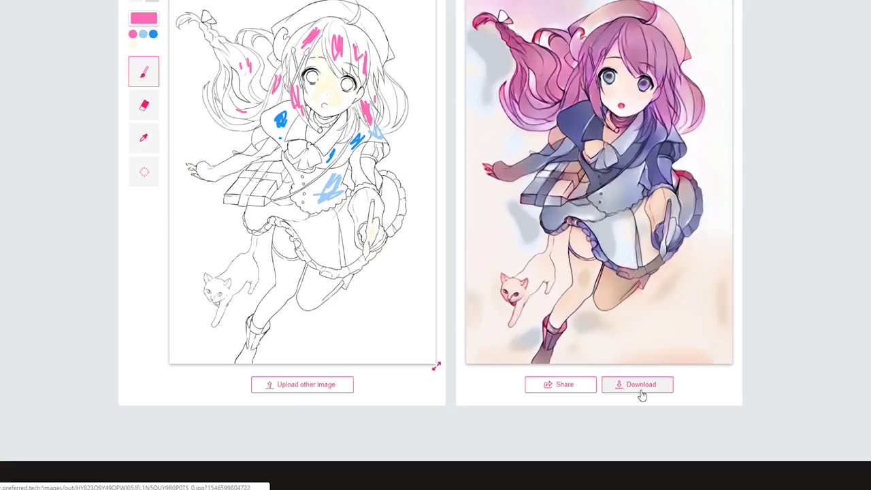
pyautogui.scroll(2, 640, 394)
pyautogui.click(146, 124)
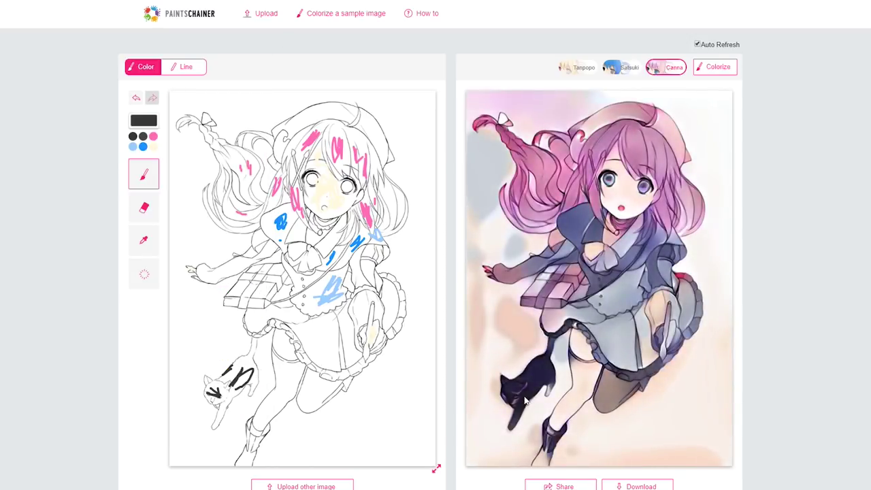
pyautogui.scroll(-1, 525, 399)
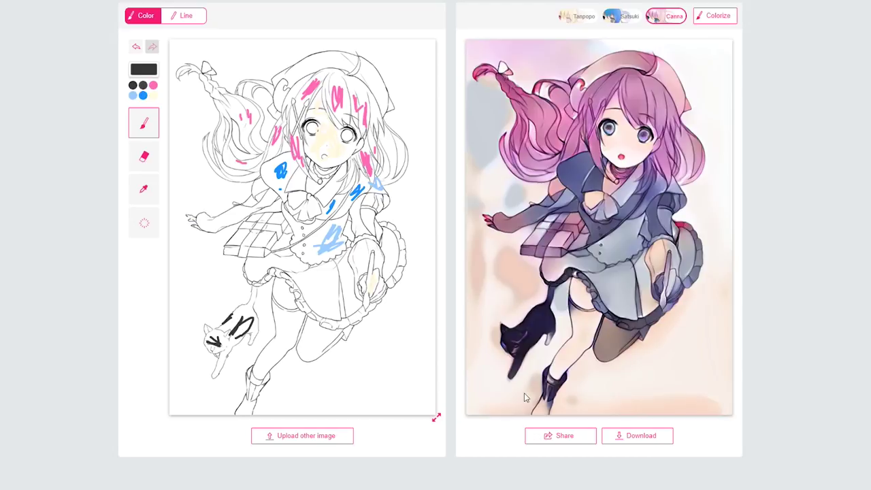
pyautogui.scroll(1, 525, 398)
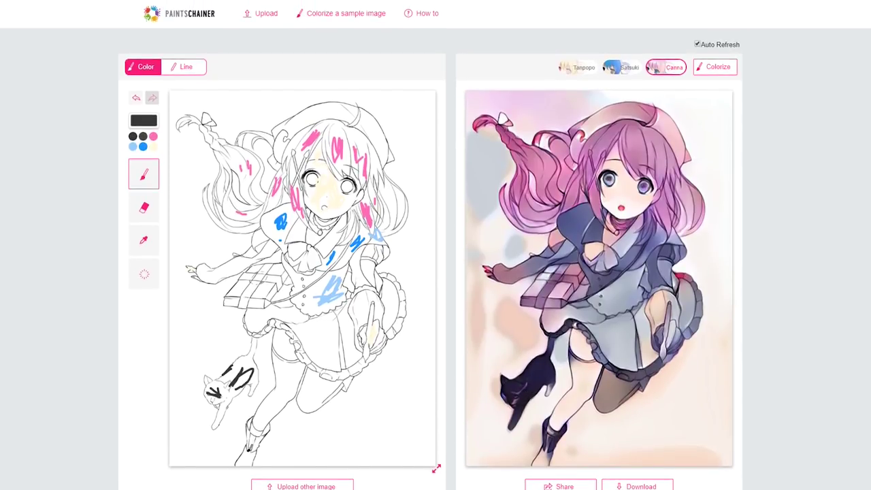
# Add a dark color hint to the boot, and leave the coloring page without keeping the changes
pyautogui.click(351, 427)
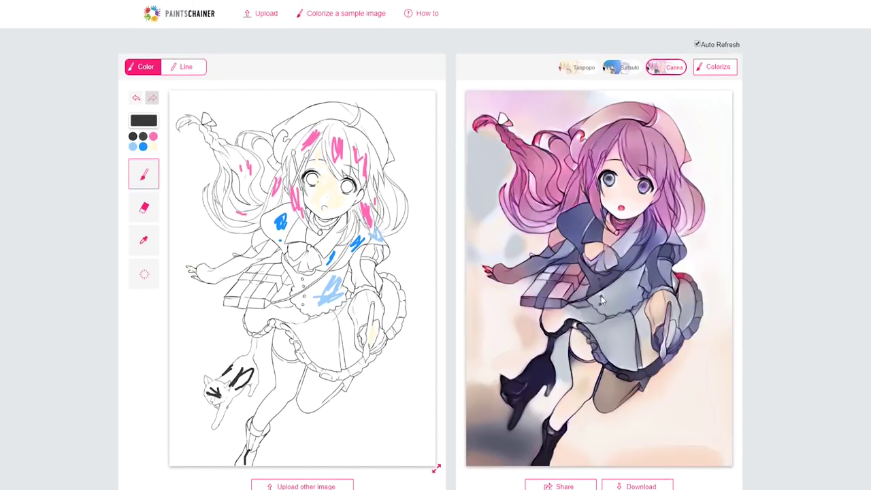
pyautogui.hotkey('alt', 'Left')
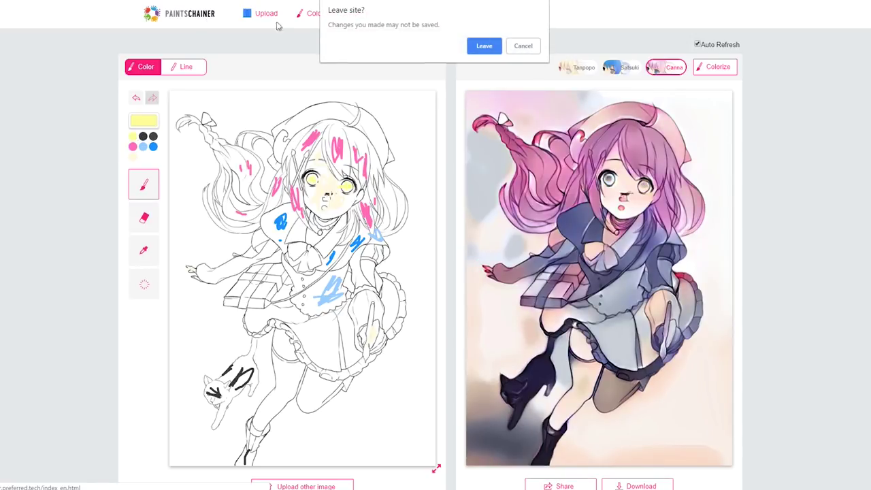
pyautogui.click(480, 48)
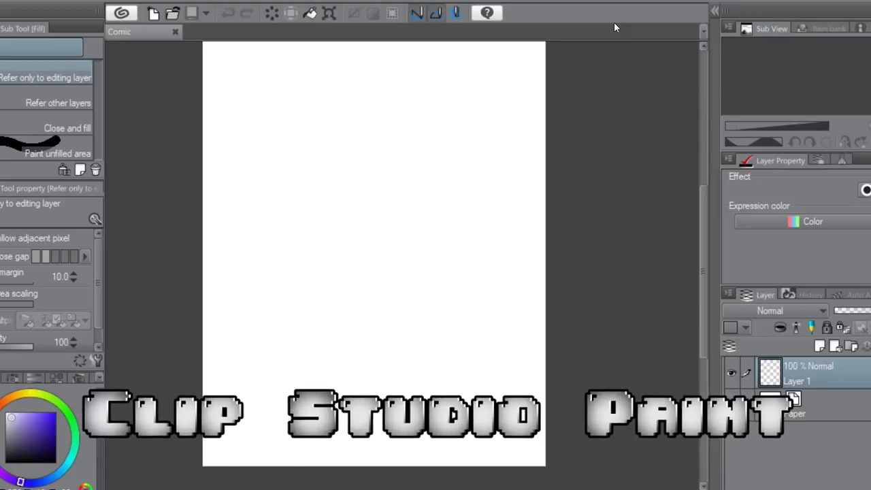
# Switch to Clip Studio Paint, choose the Flat Smooth brush in black and reduce its brush size considerably
pyautogui.rightClick(2, 238)
pyautogui.click(1, 238)
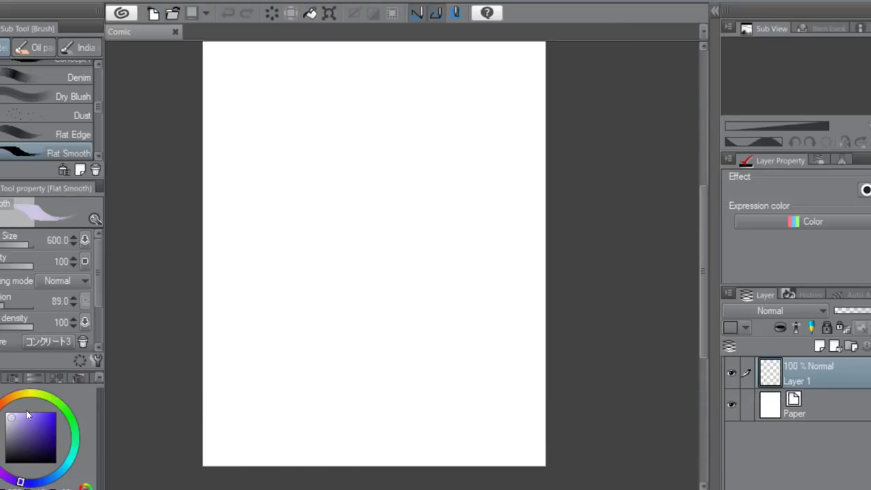
pyautogui.click(4, 462)
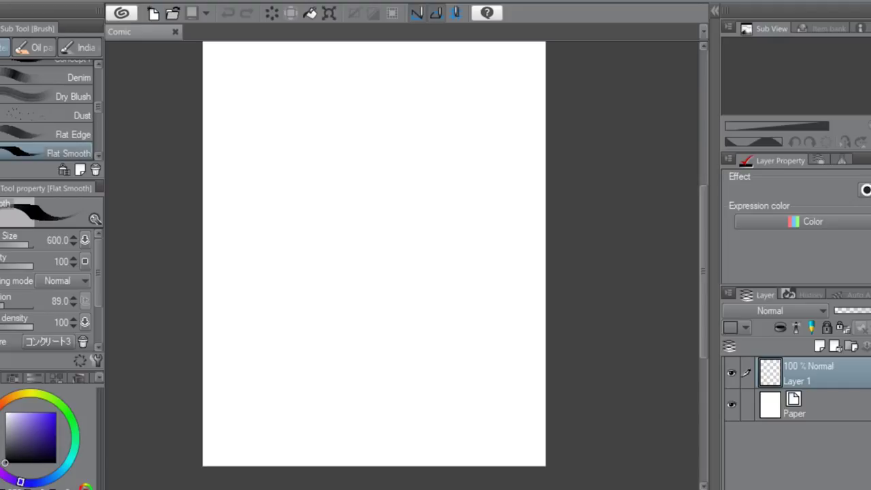
pyautogui.press('[')
pyautogui.press('[')
pyautogui.press('[')
pyautogui.press('[')
pyautogui.press('[')
pyautogui.press('[')
pyautogui.press('[')
pyautogui.press('[')
pyautogui.press('[')
pyautogui.press('[')
pyautogui.press('[')
# Sketch the character's head on Layer 1 as a tall oval built from loose overlapping strokes
pyautogui.moveTo(354, 88)
pyautogui.mouseDown()
pyautogui.moveTo(370, 210)
pyautogui.moveTo(383, 211)
pyautogui.mouseUp()
pyautogui.keyDown('ctrl'); pyautogui.click(421, 75); pyautogui.keyUp('ctrl')
pyautogui.moveTo(324, 242)
pyautogui.mouseDown()
pyautogui.moveTo(354, 207)
pyautogui.moveTo(375, 335)
pyautogui.moveTo(405, 364)
pyautogui.mouseUp()
pyautogui.keyDown('ctrl'); pyautogui.click(348, 198); pyautogui.keyUp('ctrl')
pyautogui.keyDown('ctrl'); pyautogui.click(347, 197); pyautogui.keyUp('ctrl')
pyautogui.keyDown('alt'); pyautogui.click(463, 243); pyautogui.keyUp('alt')
# Sketch the bent arm with its sleeve and the hand held up to the chin
pyautogui.moveTo(368, 268); pyautogui.dragTo(272, 326)
pyautogui.moveTo(306, 293)
pyautogui.mouseDown()
pyautogui.moveTo(276, 343)
pyautogui.moveTo(411, 336)
pyautogui.mouseUp()
pyautogui.moveTo(374, 317)
pyautogui.mouseDown()
pyautogui.moveTo(413, 315)
pyautogui.moveTo(432, 332)
pyautogui.mouseUp()
pyautogui.moveTo(375, 303); pyautogui.dragTo(422, 328)
pyautogui.moveTo(370, 280); pyautogui.dragTo(380, 275)
pyautogui.moveTo(317, 331)
pyautogui.mouseDown()
pyautogui.moveTo(273, 388)
pyautogui.moveTo(284, 306)
pyautogui.moveTo(307, 384)
pyautogui.mouseUp()
pyautogui.hotkey('ctrl', 'z')
pyautogui.moveTo(277, 337); pyautogui.dragTo(265, 397)
pyautogui.moveTo(314, 360); pyautogui.dragTo(286, 443)
pyautogui.moveTo(266, 368); pyautogui.dragTo(286, 442)
# Sketch the collar, tie and jacket front below the head, using a brush size of 80
pyautogui.moveTo(443, 242); pyautogui.dragTo(419, 296)
pyautogui.moveTo(395, 262)
pyautogui.mouseDown()
pyautogui.moveTo(441, 329)
pyautogui.moveTo(449, 242)
pyautogui.mouseUp()
pyautogui.moveTo(383, 266); pyautogui.dragTo(393, 288)
pyautogui.moveTo(409, 338); pyautogui.dragTo(429, 397)
pyautogui.moveTo(449, 309); pyautogui.dragTo(431, 407)
pyautogui.press(']')
pyautogui.moveTo(381, 334); pyautogui.dragTo(406, 403)
# Sketch long hair strands down the side of the head and over the shoulder, and mark the opposite cheek
pyautogui.moveTo(367, 228); pyautogui.dragTo(371, 265)
pyautogui.moveTo(455, 140); pyautogui.dragTo(463, 227)
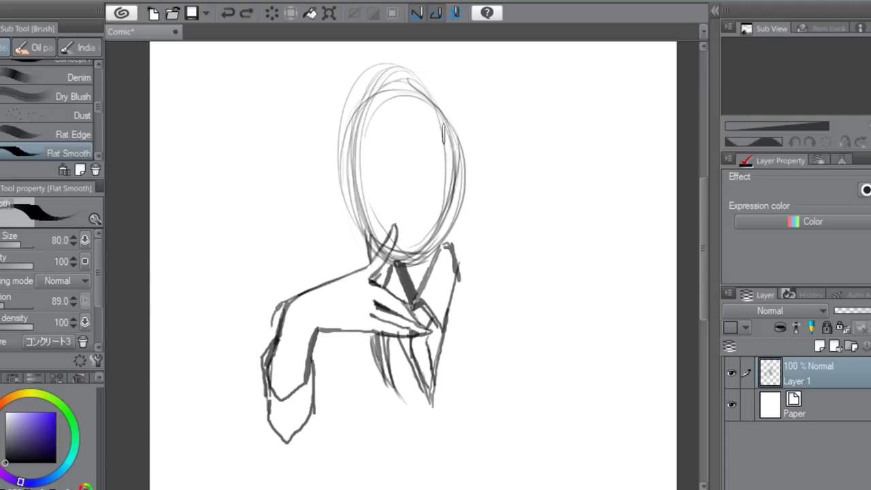
pyautogui.hotkey('ctrl', 'z')
pyautogui.moveTo(439, 117); pyautogui.dragTo(442, 362)
pyautogui.moveTo(476, 279); pyautogui.dragTo(444, 419)
pyautogui.moveTo(466, 233); pyautogui.dragTo(477, 363)
pyautogui.moveTo(360, 155); pyautogui.dragTo(376, 257)
# Strengthen the jawline and the hair strands framing the face with darker strokes
pyautogui.hotkey('ctrl', '+')
pyautogui.moveTo(316, 307); pyautogui.dragTo(356, 402)
pyautogui.hotkey('ctrl', '-')
pyautogui.moveTo(347, 317); pyautogui.dragTo(378, 363)
pyautogui.moveTo(337, 260); pyautogui.dragTo(418, 385)
pyautogui.moveTo(481, 208); pyautogui.dragTo(437, 333)
# Lasso the raised arm and hand and scale them down with a free transform
pyautogui.scroll(-1, 449, 204)
pyautogui.press('m')
pyautogui.click(41, 109)
pyautogui.moveTo(381, 300); pyautogui.dragTo(419, 255)
pyautogui.hotkey('ctrl', 't')
pyautogui.moveTo(262, 488); pyautogui.dragTo(303, 436)
pyautogui.moveTo(565, 361); pyautogui.dragTo(565, 381)
pyautogui.press('Return')
# Sketch the first fringe strands over the forehead and down the side of the face with the brush
pyautogui.press('b')
pyautogui.moveTo(401, 159); pyautogui.dragTo(423, 226)
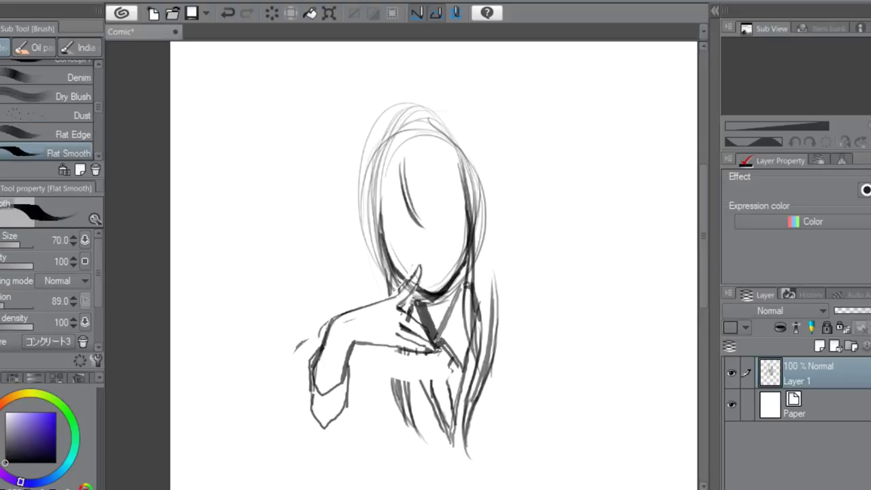
pyautogui.press(']')
pyautogui.hotkey('ctrl', '+')
pyautogui.moveTo(378, 160)
pyautogui.mouseDown()
pyautogui.moveTo(407, 222)
pyautogui.moveTo(410, 332)
pyautogui.mouseUp()
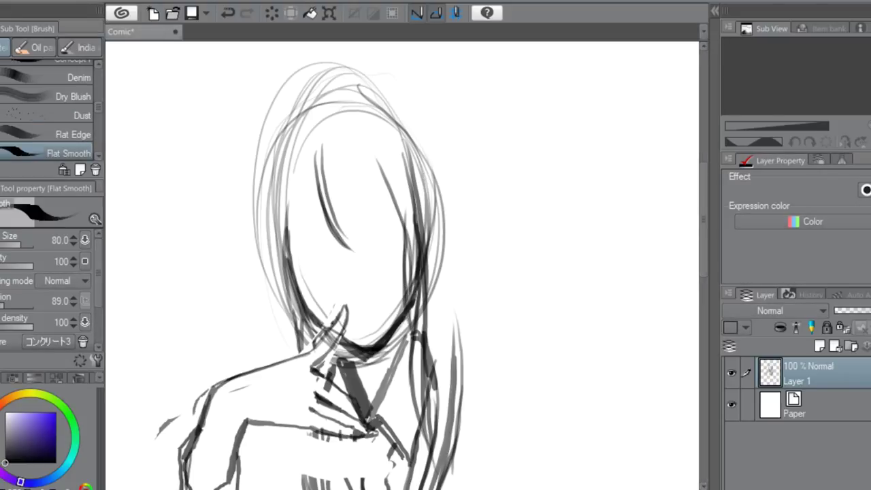
# Sketch the outer hair contour beside the face and over the crown of the head
pyautogui.moveTo(311, 163); pyautogui.dragTo(293, 235)
pyautogui.moveTo(261, 204); pyautogui.dragTo(290, 331)
pyautogui.moveTo(293, 126); pyautogui.dragTo(262, 225)
pyautogui.moveTo(266, 151); pyautogui.dragTo(341, 96)
pyautogui.moveTo(322, 90); pyautogui.dragTo(376, 100)
# Sketch the pointed bangs falling between the eyes, raising the brush size to 100
pyautogui.press('[')
pyautogui.press('[')
pyautogui.press('c')
pyautogui.moveTo(340, 235)
pyautogui.mouseDown()
pyautogui.moveTo(312, 194)
pyautogui.moveTo(375, 306)
pyautogui.mouseUp()
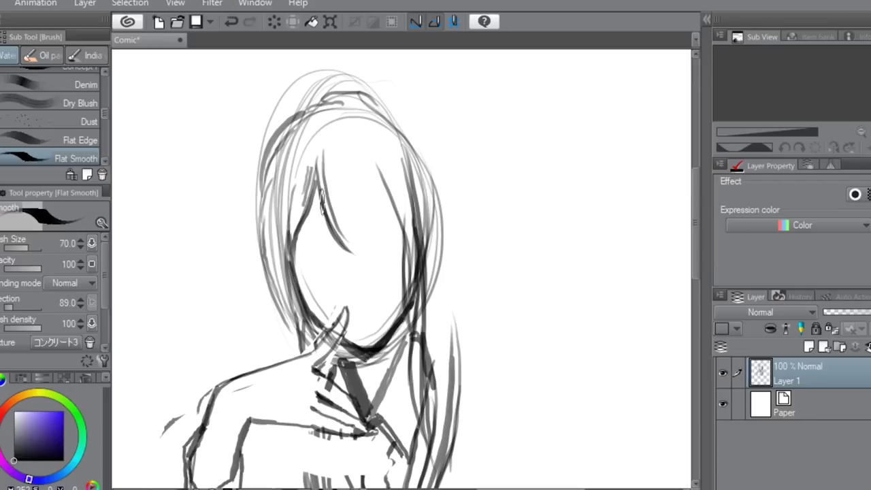
pyautogui.scroll(1, 337, 154)
pyautogui.press(']')
pyautogui.press(']')
pyautogui.press(']')
pyautogui.moveTo(352, 222); pyautogui.dragTo(363, 284)
pyautogui.moveTo(380, 170); pyautogui.dragTo(365, 286)
pyautogui.moveTo(383, 176); pyautogui.dragTo(422, 243)
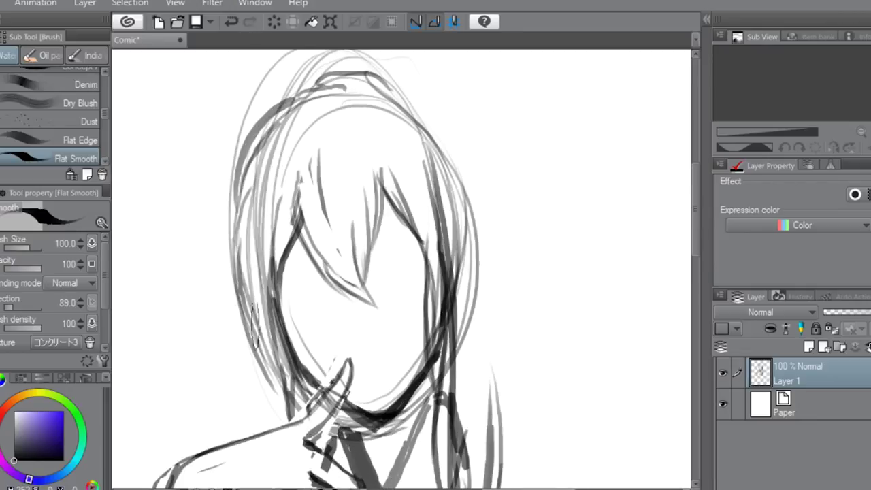
# Sketch the outer hair contour from the crown down past the shoulder on the far side of the face
pyautogui.moveTo(401, 90); pyautogui.dragTo(472, 207)
pyautogui.press('[')
pyautogui.moveTo(452, 303); pyautogui.dragTo(467, 242)
pyautogui.moveTo(468, 146); pyautogui.dragTo(501, 319)
pyautogui.scroll(-2, 460, 158)
pyautogui.scroll(1, 368, 341)
pyautogui.moveTo(397, 254)
pyautogui.mouseDown()
pyautogui.moveTo(357, 260)
pyautogui.moveTo(289, 358)
pyautogui.moveTo(331, 300)
pyautogui.moveTo(269, 408)
pyautogui.mouseUp()
pyautogui.hotkey('ctrl', 'z')
# Sketch the rest of the crouching figure with shoulders, coat, resting arm, bent knees, heeled shoes and a large bow behind, using brush size 50
pyautogui.press('[')
pyautogui.press('[')
pyautogui.press('[')
pyautogui.press('c')
pyautogui.press('c')
pyautogui.press(']')
pyautogui.press(']')
pyautogui.moveTo(324, 353); pyautogui.dragTo(386, 343)
pyautogui.scroll(-1, 382, 276)
pyautogui.moveTo(372, 232); pyautogui.dragTo(339, 202)
pyautogui.moveTo(422, 223); pyautogui.dragTo(486, 259)
pyautogui.moveTo(435, 250); pyautogui.dragTo(463, 273)
pyautogui.moveTo(422, 236); pyautogui.dragTo(435, 240)
pyautogui.moveTo(484, 260); pyautogui.dragTo(492, 277)
pyautogui.moveTo(457, 276); pyautogui.dragTo(443, 376)
pyautogui.moveTo(438, 383); pyautogui.dragTo(403, 359)
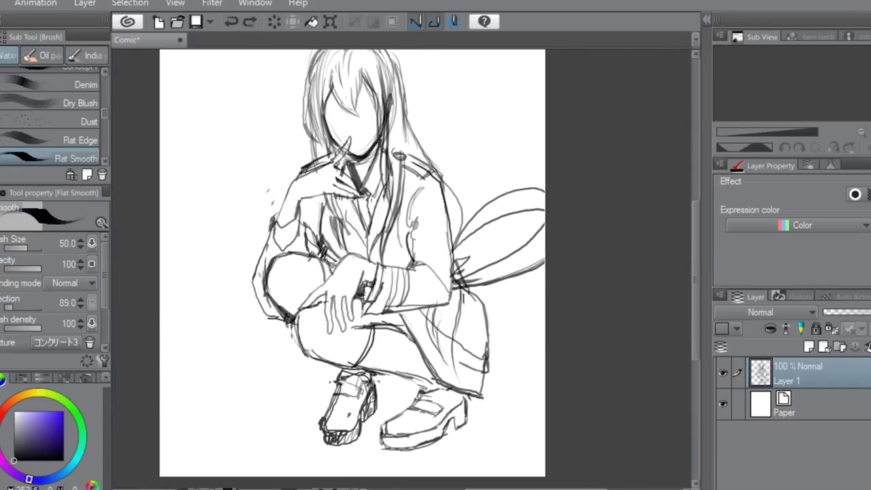
# Sketch a smiling mouth on the face just above the fingertip
pyautogui.scroll(3, 345, 55)
pyautogui.moveTo(333, 274)
pyautogui.mouseDown()
pyautogui.moveTo(398, 254)
pyautogui.moveTo(350, 275)
pyautogui.moveTo(385, 269)
pyautogui.mouseUp()
pyautogui.scroll(-1, 385, 305)
pyautogui.scroll(2, 413, 201)
# Sketch both closed eyes as curved arcs with upper lid lines, using a brush size of 40
pyautogui.moveTo(285, 239); pyautogui.dragTo(323, 251)
pyautogui.moveTo(371, 224); pyautogui.dragTo(405, 235)
pyautogui.press('[')
pyautogui.press('[')
pyautogui.moveTo(360, 205); pyautogui.dragTo(403, 207)
pyautogui.scroll(-1, 502, 372)
pyautogui.moveTo(331, 260); pyautogui.dragTo(356, 254)
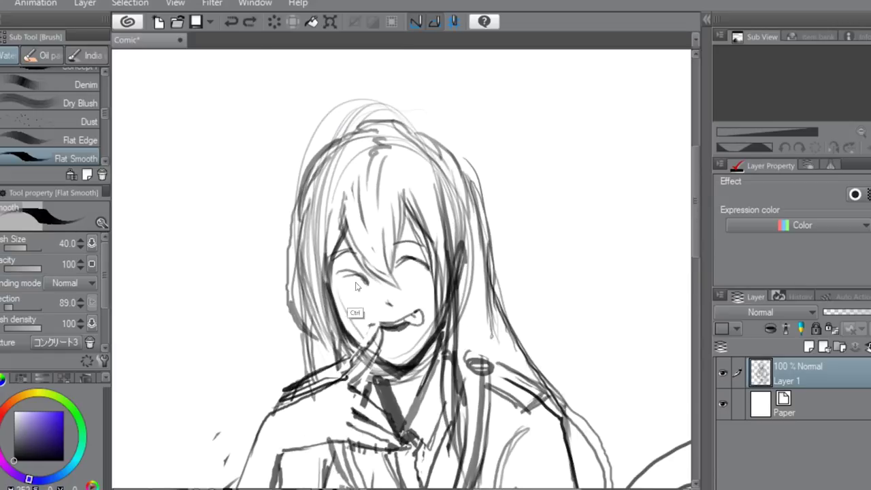
pyautogui.hotkey('ctrl', 'z')
pyautogui.hotkey('ctrl', 'y')
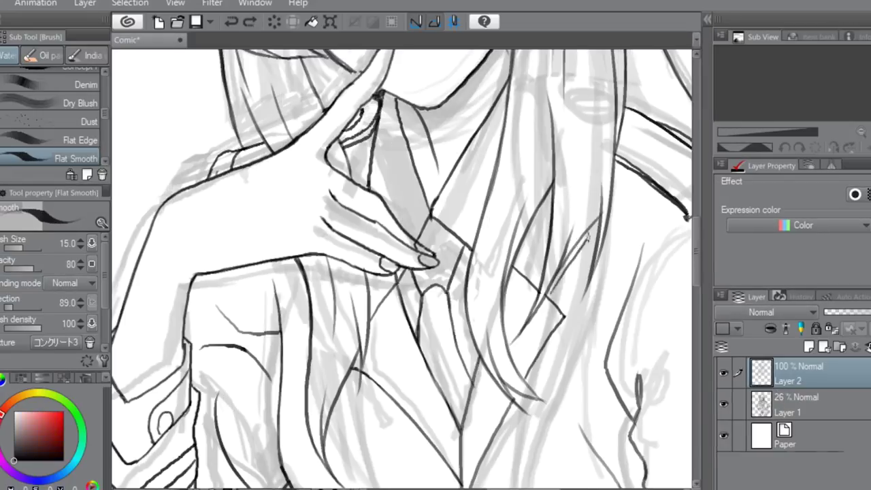
# Ink the jacket's front edge and a shirt fold on Layer 2 over the faded sketch, increasing the brush size to 40
pyautogui.scroll(-3, 588, 238)
pyautogui.scroll(3, 482, 398)
pyautogui.press(']')
pyautogui.moveTo(481, 400); pyautogui.dragTo(519, 282)
pyautogui.press(']')
pyautogui.press(']')
pyautogui.press(']')
pyautogui.press(']')
pyautogui.moveTo(457, 365); pyautogui.dragTo(413, 303)
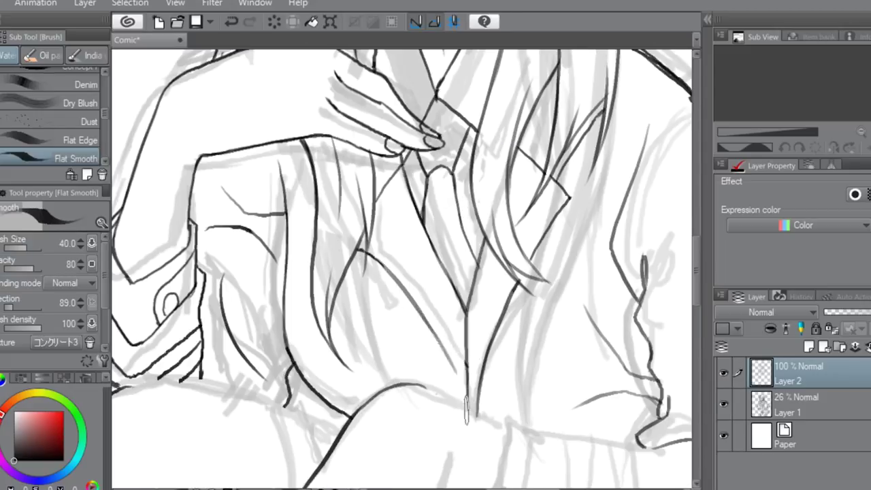
pyautogui.scroll(-2, 413, 302)
pyautogui.scroll(3, 496, 170)
pyautogui.press('[')
pyautogui.press('[')
pyautogui.moveTo(499, 203); pyautogui.dragTo(521, 219)
pyautogui.moveTo(555, 268); pyautogui.dragTo(578, 292)
pyautogui.scroll(-3, 534, 313)
pyautogui.hotkey('ctrl', 'z')
pyautogui.hotkey('ctrl', 'z')
pyautogui.scroll(2, 550, 292)
pyautogui.hotkey('ctrl', 'z')
pyautogui.scroll(-2, 587, 235)
pyautogui.scroll(2, 504, 292)
pyautogui.scroll(-2, 408, 207)
# Ink the jacket sleeve's outline and fold lines over the faded sketch on Layer 2
pyautogui.press(']')
pyautogui.scroll(1, 505, 296)
pyautogui.moveTo(506, 267); pyautogui.dragTo(516, 297)
pyautogui.moveTo(587, 219); pyautogui.dragTo(577, 282)
pyautogui.scroll(-2, 546, 271)
pyautogui.scroll(3, 577, 333)
pyautogui.moveTo(477, 259); pyautogui.dragTo(603, 313)
pyautogui.scroll(-1, 602, 313)
pyautogui.scroll(1, 575, 313)
pyautogui.moveTo(454, 264)
pyautogui.mouseDown()
pyautogui.moveTo(490, 253)
pyautogui.moveTo(420, 249)
pyautogui.mouseUp()
pyautogui.scroll(-1, 503, 300)
# Ink finer jacket creases using brush size 20, and hide the rough sketch on Layer 1
pyautogui.press('[')
pyautogui.press('[')
pyautogui.hotkey('ctrl', '[')
pyautogui.scroll(-2, 506, 300)
pyautogui.scroll(2, 571, 292)
pyautogui.hotkey('ctrl', 'z')
pyautogui.moveTo(572, 268); pyautogui.dragTo(553, 325)
pyautogui.click(724, 403)
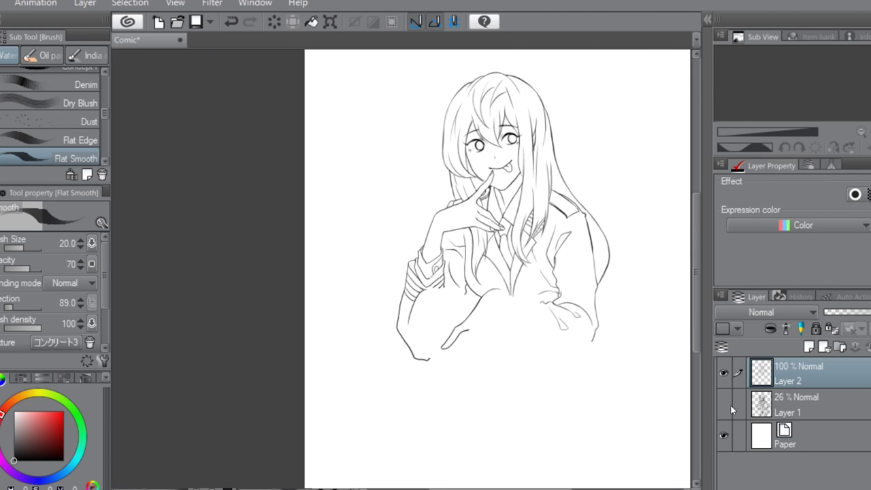
pyautogui.click(724, 403)
# Redraw the iris edge and lower lid line of the eye with thin brush strokes, replacing the last two strokes
pyautogui.scroll(4, 490, 354)
pyautogui.press('[')
pyautogui.press('[')
pyautogui.press('[')
pyautogui.press('[')
pyautogui.press('[')
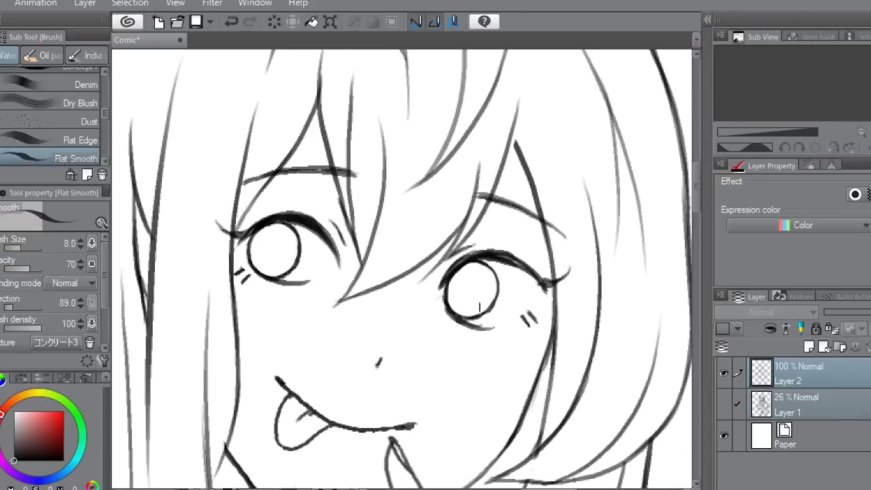
pyautogui.hotkey('ctrl', 'z')
pyautogui.hotkey('ctrl', 'z')
pyautogui.press(']')
pyautogui.moveTo(446, 289); pyautogui.dragTo(498, 296)
pyautogui.press(']')
pyautogui.moveTo(450, 307); pyautogui.dragTo(511, 312)
# Flip the canvas view horizontally and touch up the other eye with a short thin stroke
pyautogui.press('[')
pyautogui.press('[')
pyautogui.press('h')
pyautogui.press(']')
pyautogui.moveTo(264, 300)
pyautogui.mouseDown()
pyautogui.moveTo(277, 285)
pyautogui.moveTo(262, 304)
pyautogui.mouseUp()
pyautogui.press(']')
pyautogui.press(']')
pyautogui.press(']')
# Lasso the nose mark, adjust it with a transform and clear the selection
pyautogui.scroll(-3, 450, 276)
pyautogui.scroll(2, 457, 260)
pyautogui.scroll(-1, 402, 299)
pyautogui.press('m')
pyautogui.moveTo(385, 332); pyautogui.dragTo(409, 362)
pyautogui.hotkey('ctrl', 't')
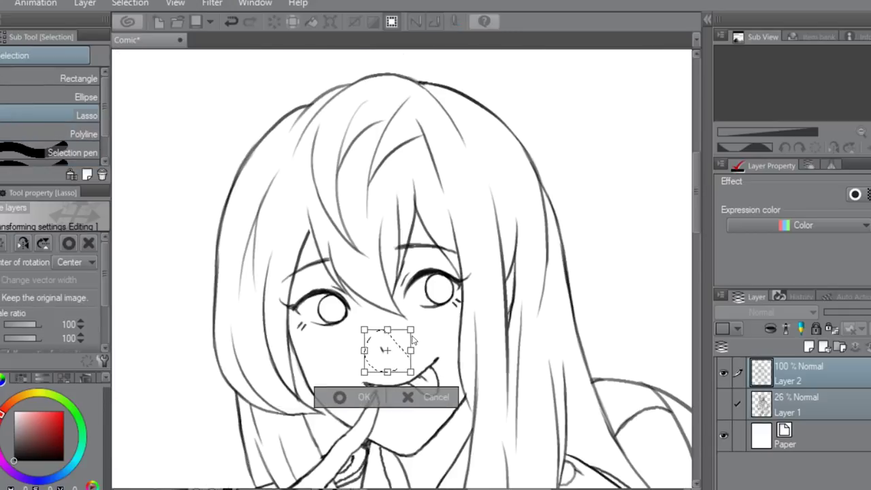
pyautogui.click(368, 398)
pyautogui.hotkey('ctrl', 'd')
# Enlarge the character's eye beside the side-swept hair to 110% with a transform
pyautogui.scroll(2, 379, 405)
pyautogui.hotkey('ctrl', 't')
pyautogui.moveTo(351, 279)
pyautogui.mouseDown()
pyautogui.moveTo(343, 310)
pyautogui.moveTo(365, 341)
pyautogui.mouseUp()
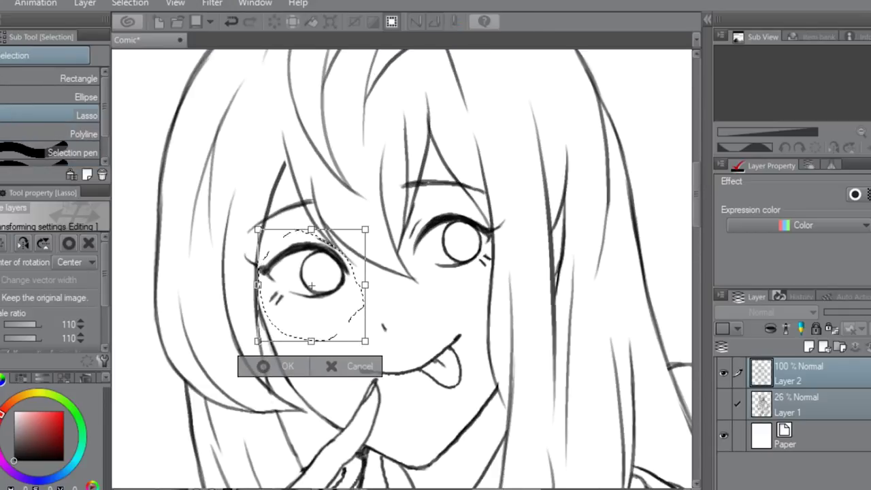
pyautogui.press('Return')
# Select the other eye, adjust it with a transform to match the enlarged one, and clear the selection
pyautogui.hotkey('ctrl', 't')
pyautogui.moveTo(407, 204)
pyautogui.mouseDown()
pyautogui.moveTo(403, 211)
pyautogui.moveTo(396, 196)
pyautogui.mouseUp()
pyautogui.scroll(2, 373, 303)
pyautogui.moveTo(490, 228); pyautogui.dragTo(492, 232)
pyautogui.press('Return')
pyautogui.hotkey('ctrl', 'd')
# Check the face in mirrored view, lasso the enlarged eye again and fine-tune it with a transform
pyautogui.scroll(-6, 388, 201)
pyautogui.press('h')
pyautogui.press('h')
pyautogui.scroll(6, 385, 197)
pyautogui.moveTo(385, 197); pyautogui.dragTo(365, 174)
pyautogui.moveTo(218, 254)
pyautogui.mouseDown()
pyautogui.moveTo(348, 277)
pyautogui.moveTo(237, 315)
pyautogui.mouseUp()
pyautogui.hotkey('ctrl', 't')
pyautogui.scroll(1, 249, 294)
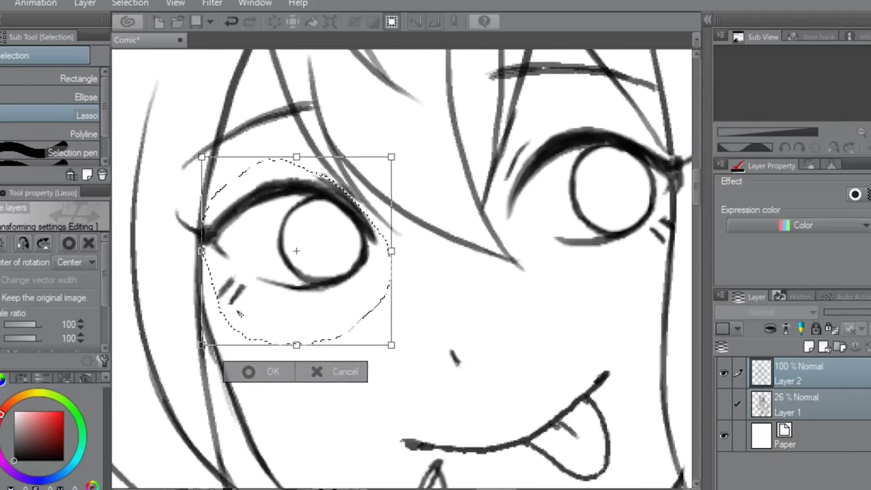
pyautogui.press('Return')
pyautogui.hotkey('ctrl', 'd')
# Erase the lash end at the enlarged eye and clean up the outer lash lines of both eyes using brush size 20
pyautogui.press('e')
pyautogui.moveTo(178, 214)
pyautogui.mouseDown()
pyautogui.moveTo(190, 241)
pyautogui.moveTo(205, 232)
pyautogui.moveTo(165, 222)
pyautogui.mouseUp()
pyautogui.press('b')
pyautogui.press('[')
pyautogui.scroll(-1, 402, 268)
pyautogui.moveTo(666, 165)
pyautogui.mouseDown()
pyautogui.moveTo(567, 205)
pyautogui.moveTo(588, 194)
pyautogui.mouseUp()
pyautogui.hotkey('ctrl', 'z')
pyautogui.press(']')
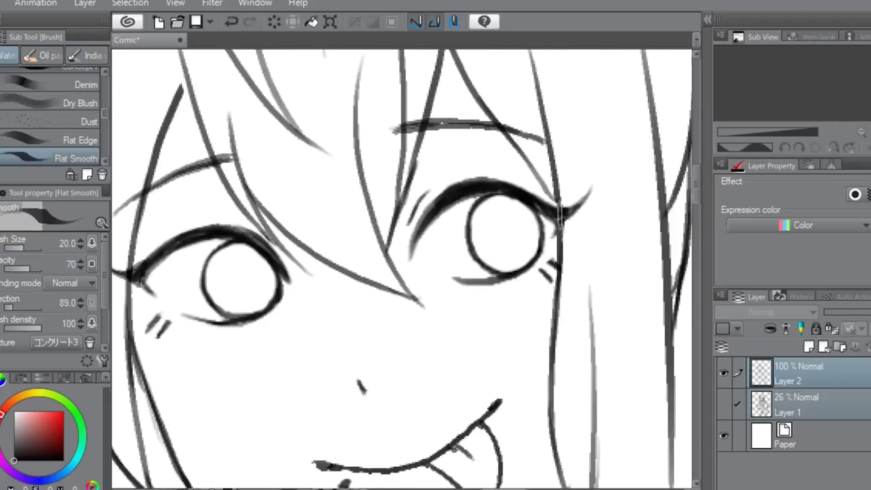
pyautogui.press('[')
pyautogui.scroll(-3, 562, 208)
pyautogui.scroll(2, 467, 252)
pyautogui.scroll(-1, 467, 213)
pyautogui.press(']')
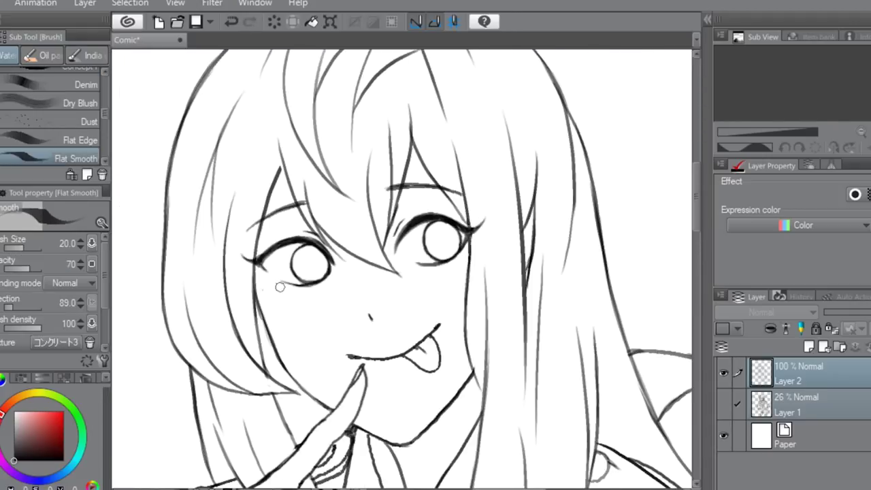
pyautogui.scroll(2, 369, 191)
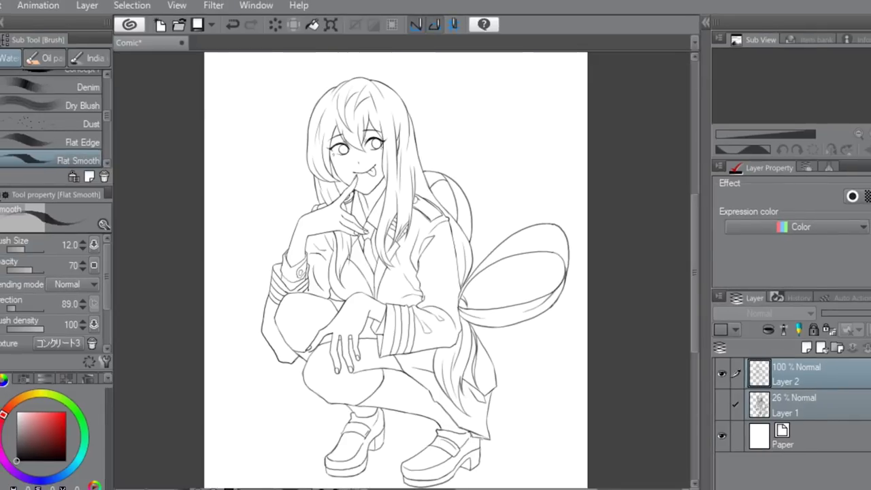
pyautogui.moveTo(695, 230)
pyautogui.mouseDown()
pyautogui.moveTo(694, 243)
pyautogui.moveTo(695, 235)
pyautogui.mouseUp()
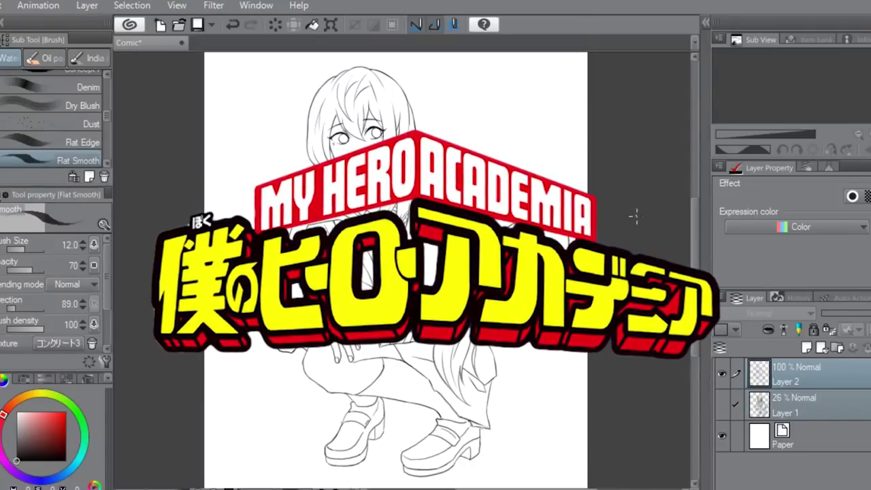
pyautogui.moveTo(693, 234); pyautogui.dragTo(693, 239)
pyautogui.scroll(2, 387, 128)
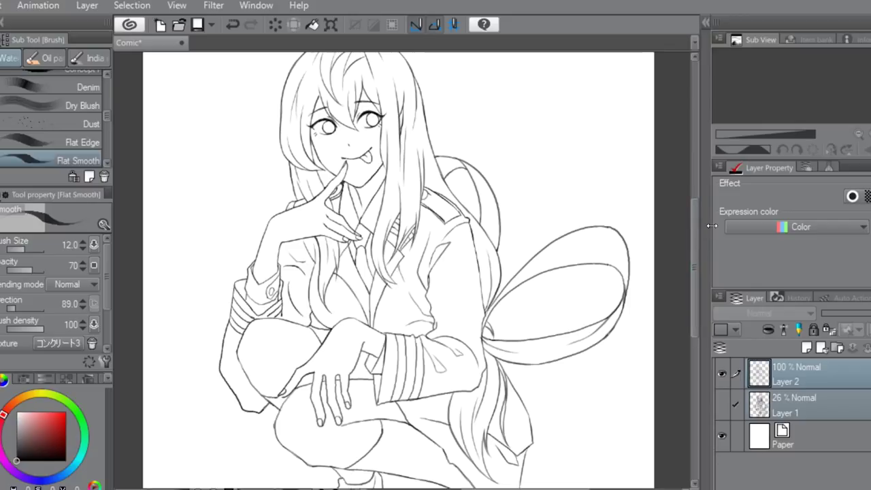
pyautogui.moveTo(694, 235); pyautogui.dragTo(703, 212)
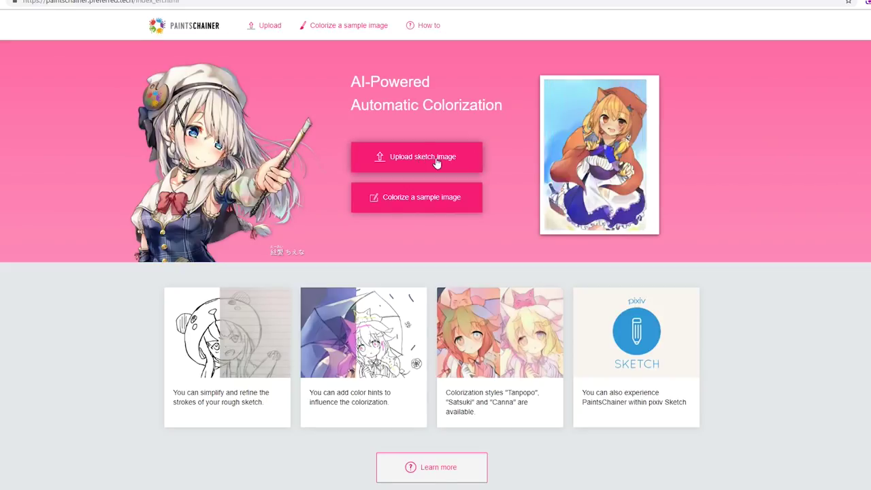
# Switch to PaintsChainer, upload the crouching character line art and enlarge its hint canvas
pyautogui.click(436, 159)
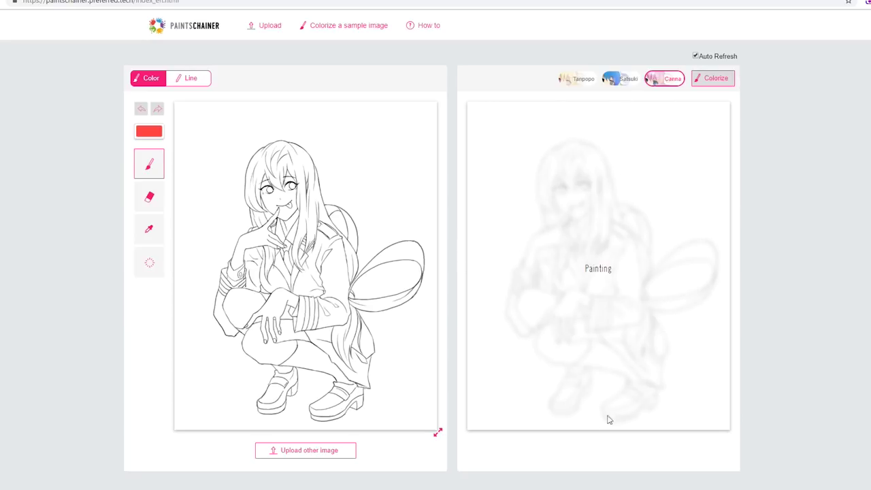
pyautogui.click(437, 434)
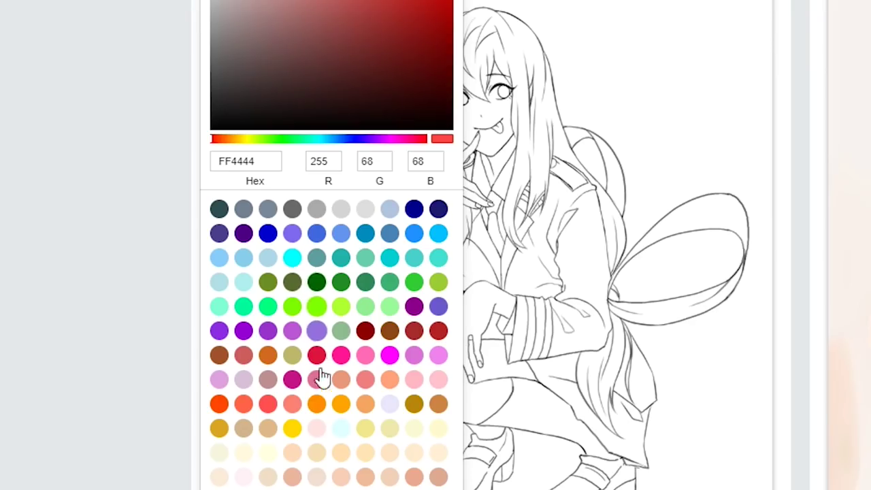
# Scribble golden yellow color hints across the background and inside the large bow loop
pyautogui.click(292, 427)
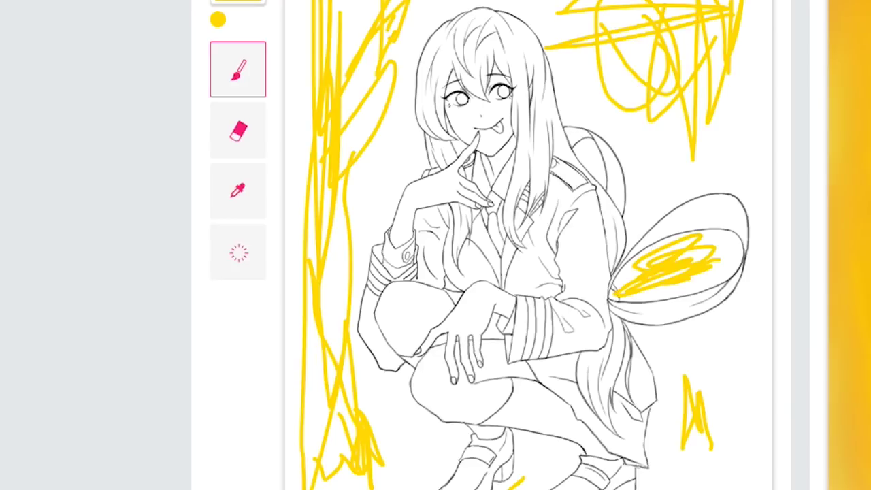
pyautogui.moveTo(763, 301); pyautogui.dragTo(772, 211)
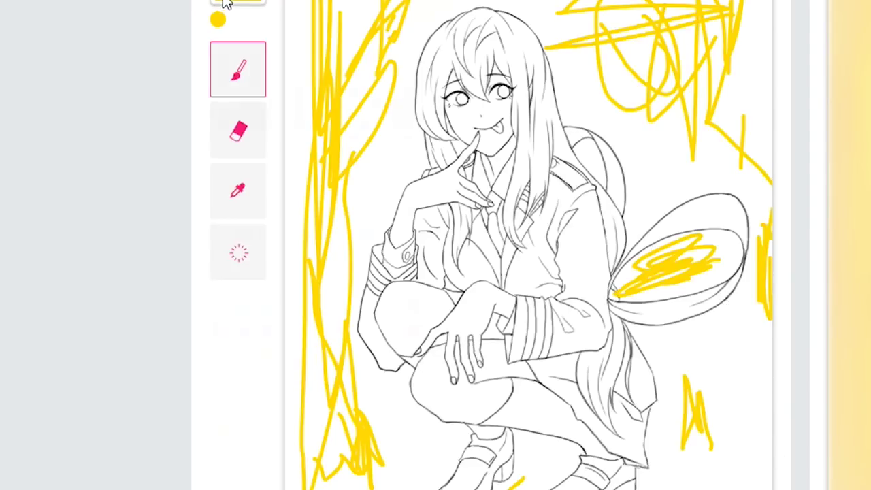
# Add color hints for green hair and bow, peach skin, grey jacket, red tie, navy skirt and brown shoes, staying on the page
pyautogui.click(227, 4)
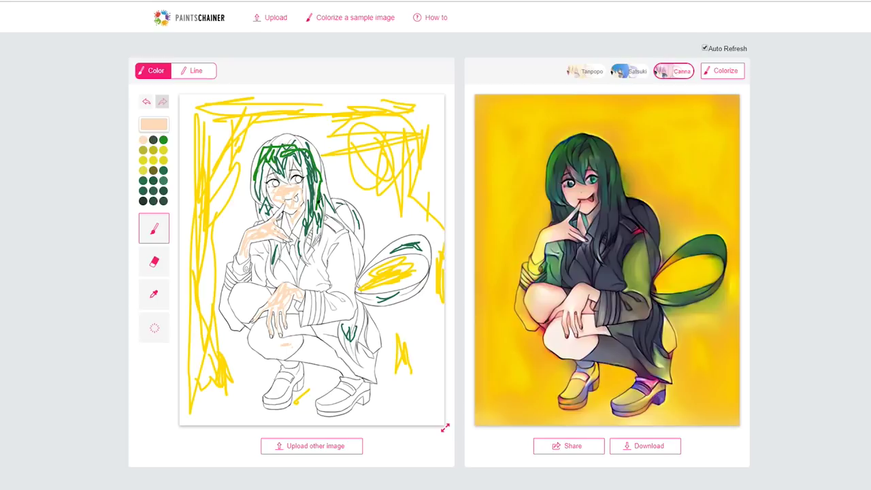
pyautogui.hotkey('ctrl', 'w')
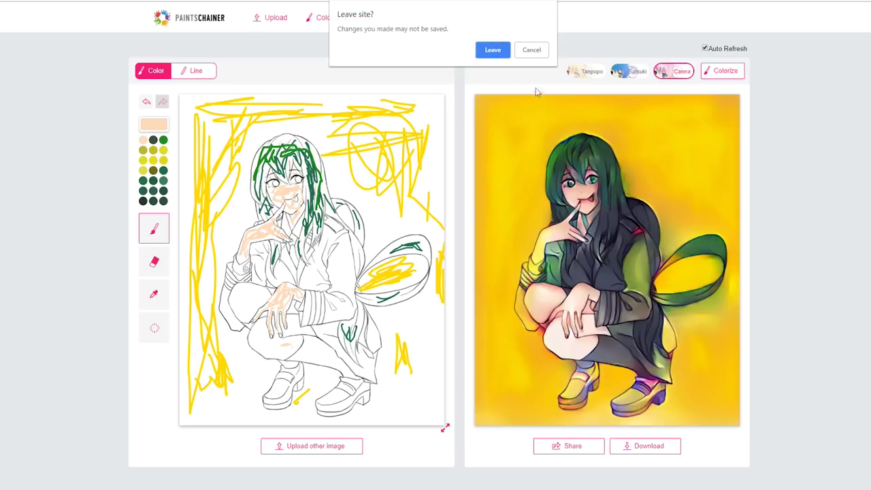
pyautogui.click(532, 51)
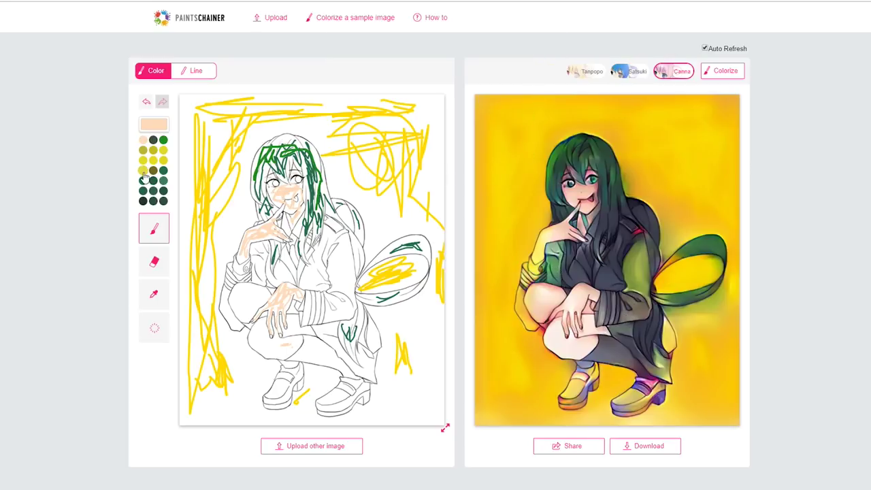
pyautogui.click(153, 202)
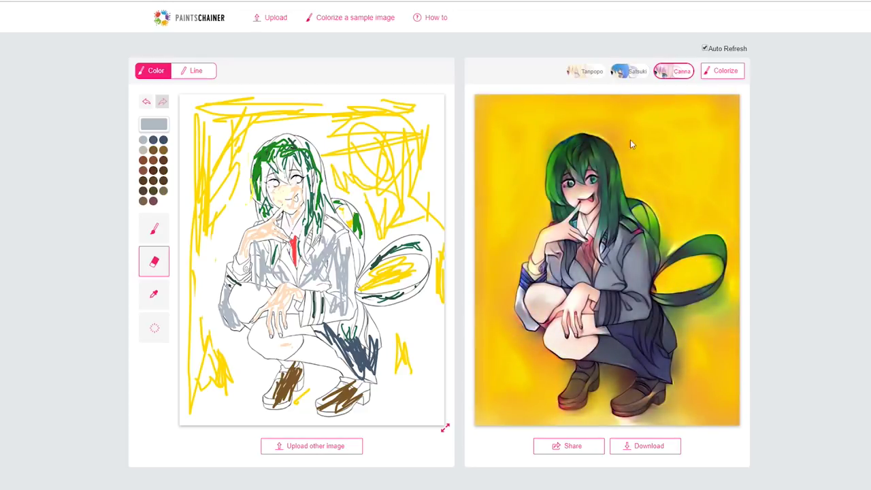
# Compare the Satsuki and Tanpopo colorization styles, settle on Canna and download the colored image
pyautogui.click(628, 70)
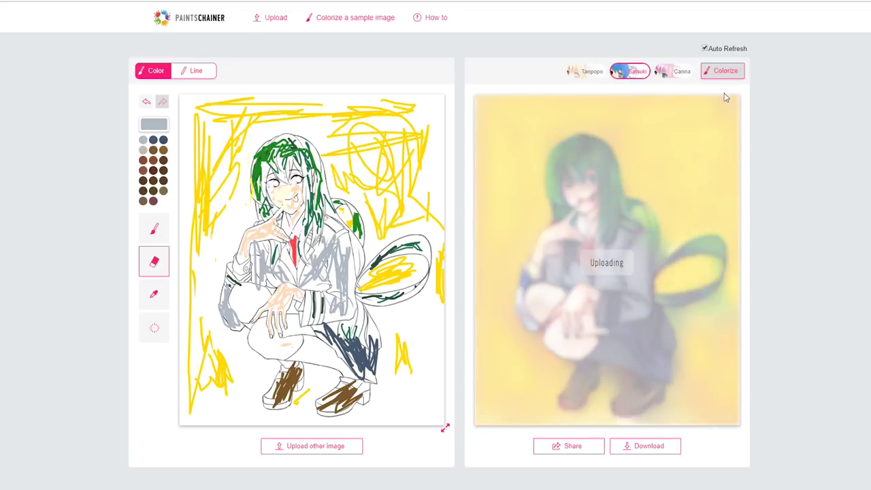
pyautogui.click(592, 72)
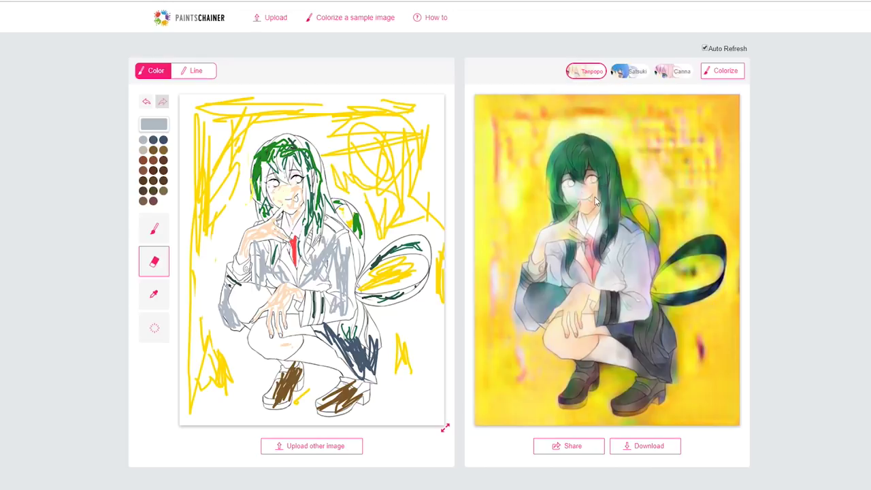
pyautogui.click(671, 71)
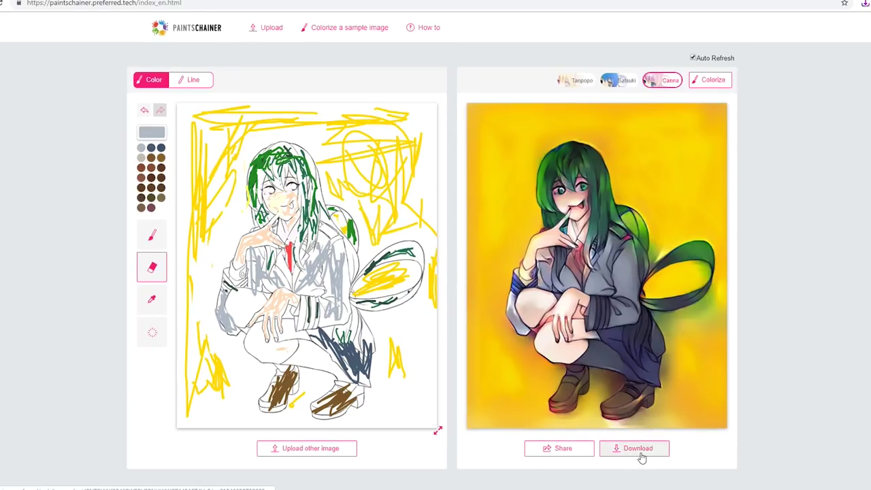
pyautogui.click(637, 449)
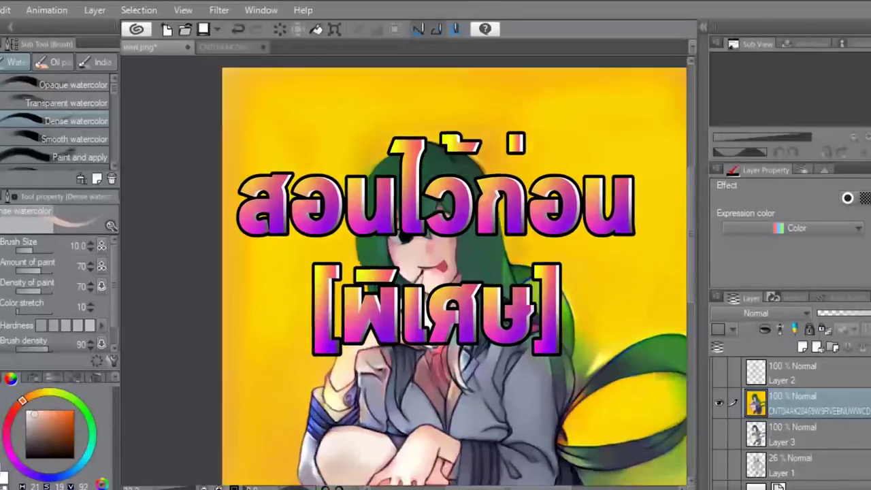
# Switch to Clip Studio Paint and examine the colored image's face, hair and tie area up close
pyautogui.scroll(3, 404, 271)
pyautogui.scroll(-2, 404, 270)
pyautogui.scroll(2, 404, 271)
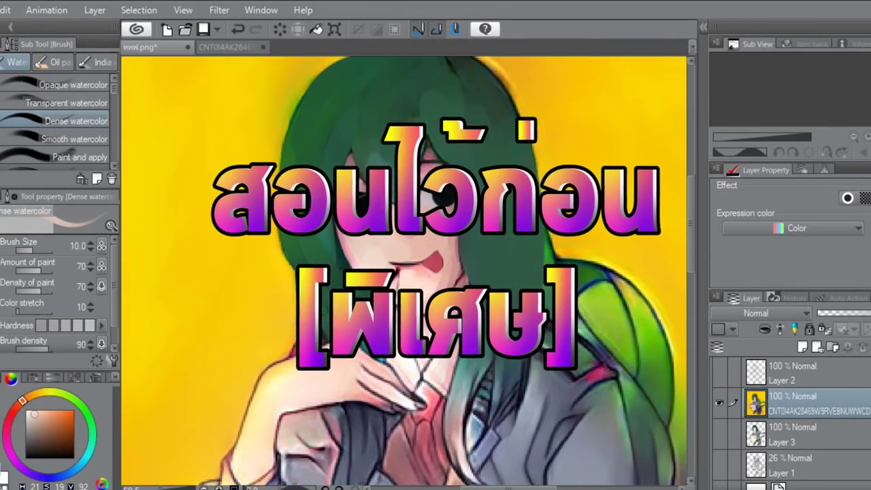
pyautogui.scroll(2, 380, 199)
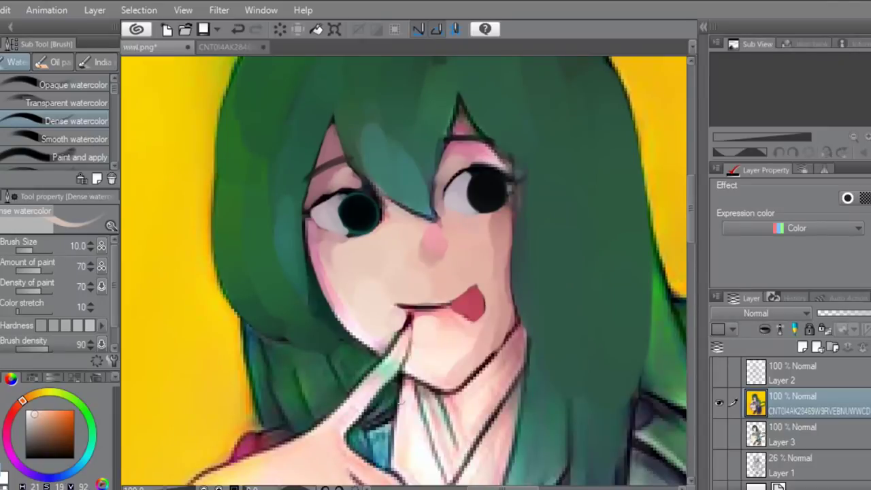
pyautogui.scroll(-3, 404, 272)
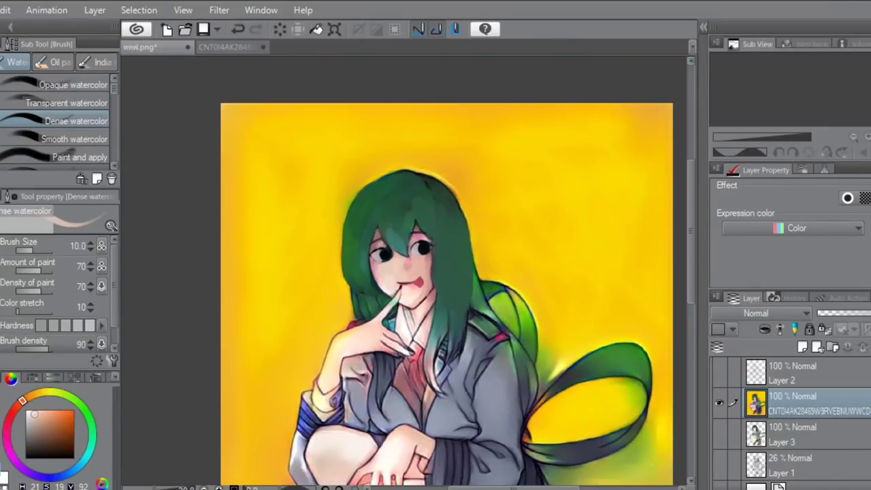
pyautogui.scroll(5, 391, 367)
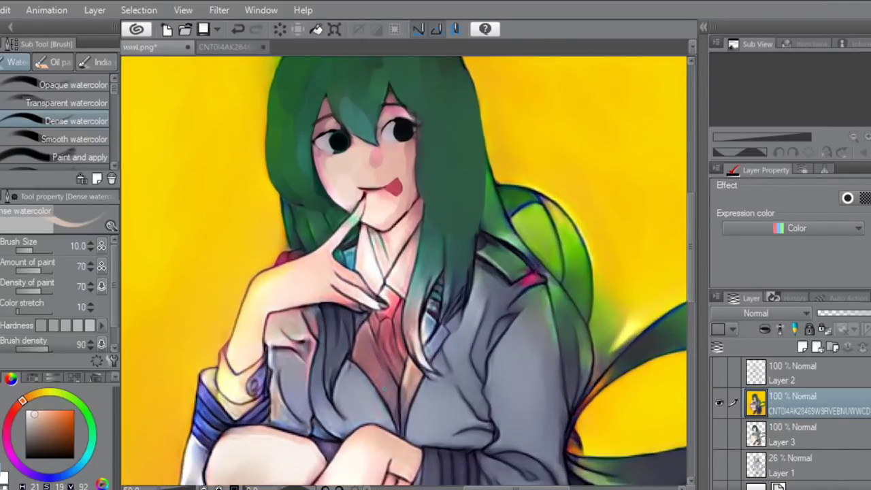
pyautogui.scroll(1, 391, 367)
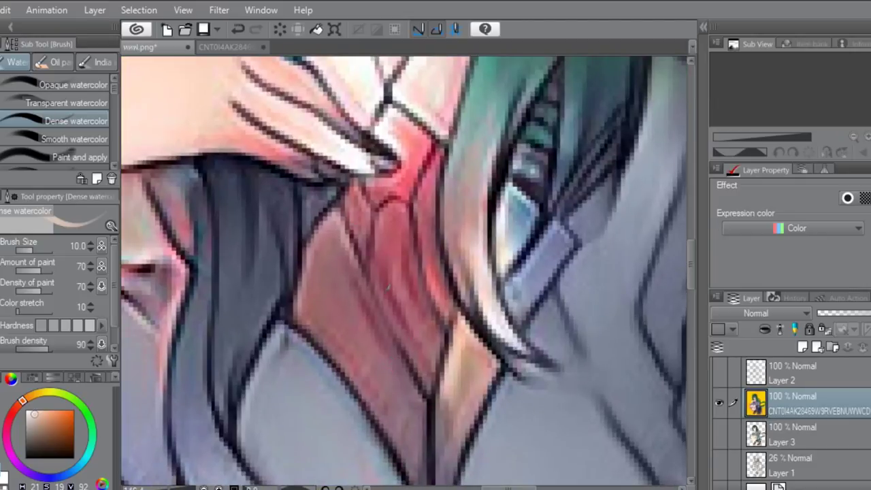
pyautogui.scroll(-5, 404, 272)
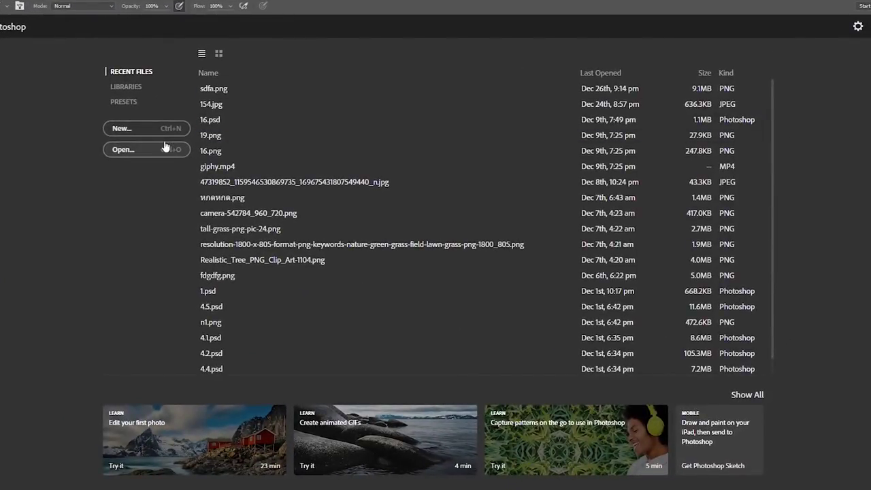
# Switch to Photoshop and paste the colored character image into a new blank document
pyautogui.click(123, 151)
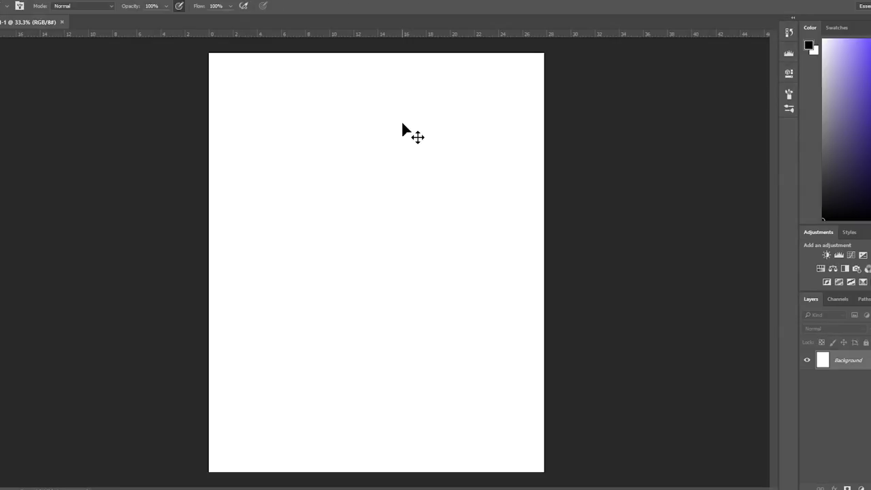
pyautogui.hotkey('ctrl', 'v')
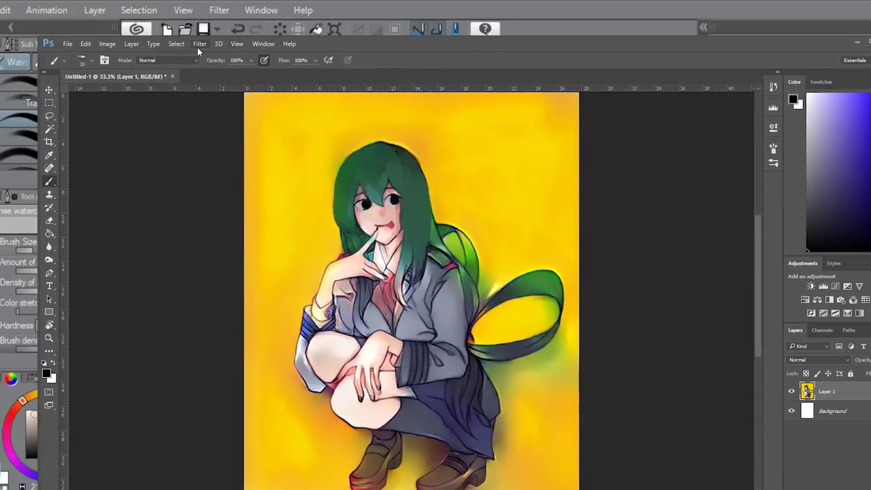
# Apply the Dust & Scratches filter to the character layer with a radius of 6 pixels and a threshold of 1
pyautogui.click(200, 44)
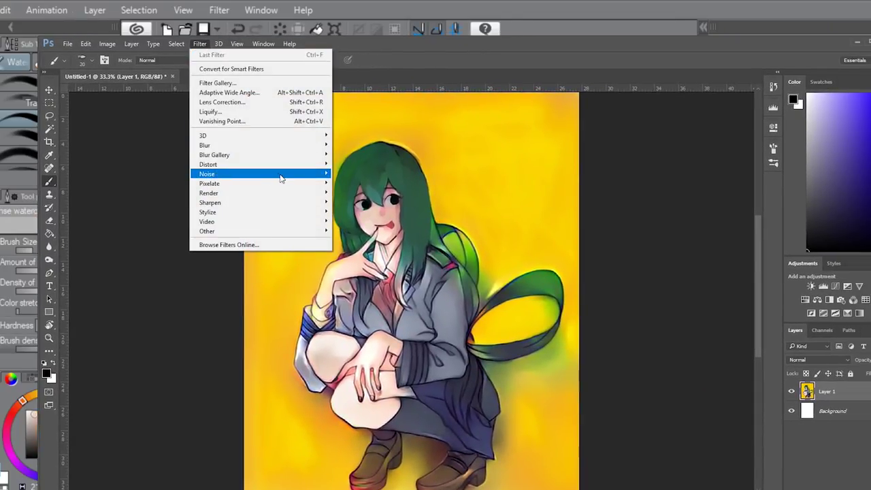
pyautogui.moveTo(281, 177)
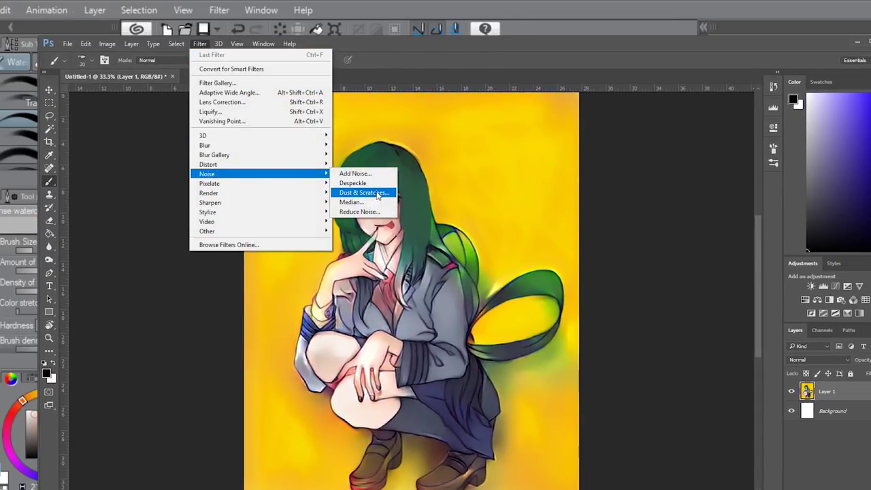
pyautogui.click(378, 194)
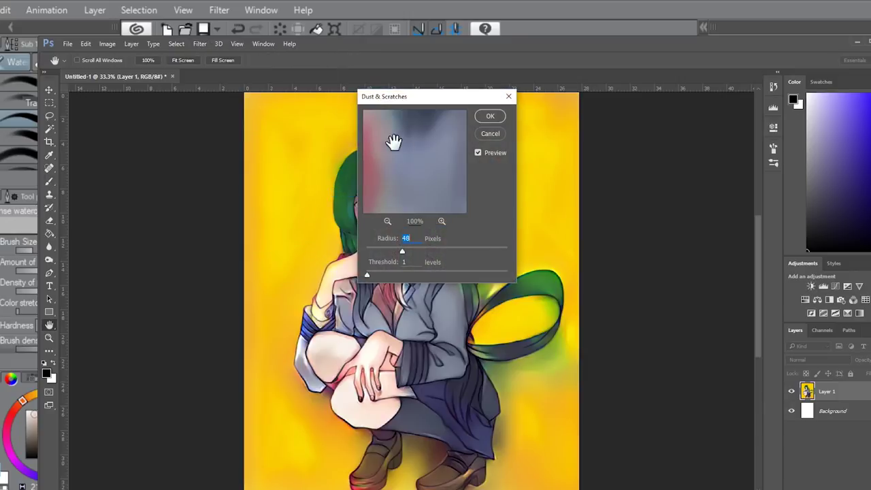
pyautogui.moveTo(443, 93); pyautogui.dragTo(663, 93)
pyautogui.moveTo(614, 243); pyautogui.dragTo(591, 244)
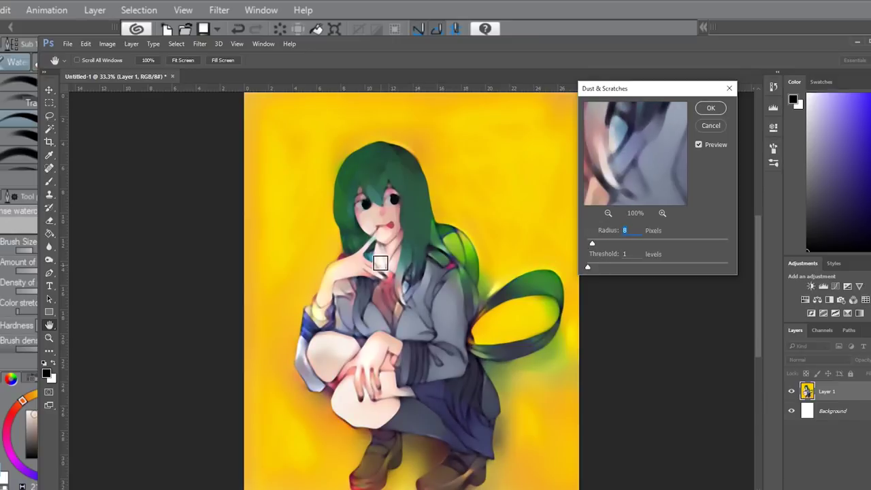
pyautogui.scroll(3, 378, 237)
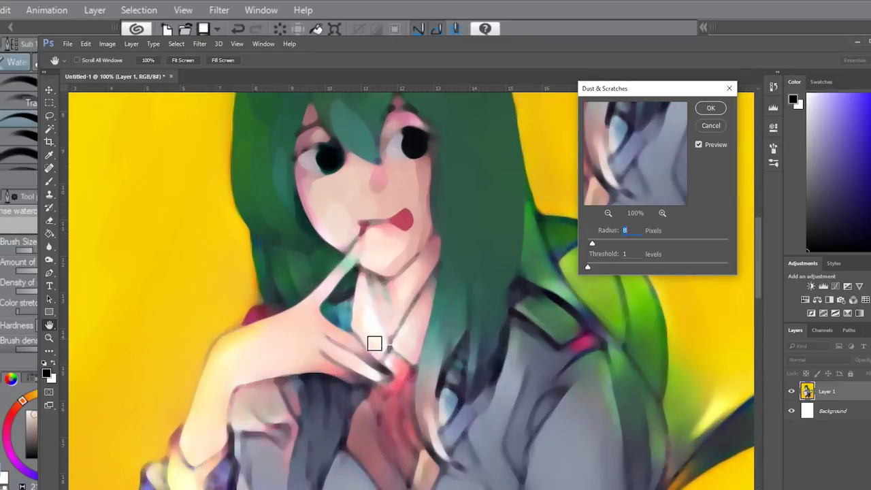
pyautogui.scroll(5, 429, 344)
pyautogui.scroll(-5, 380, 313)
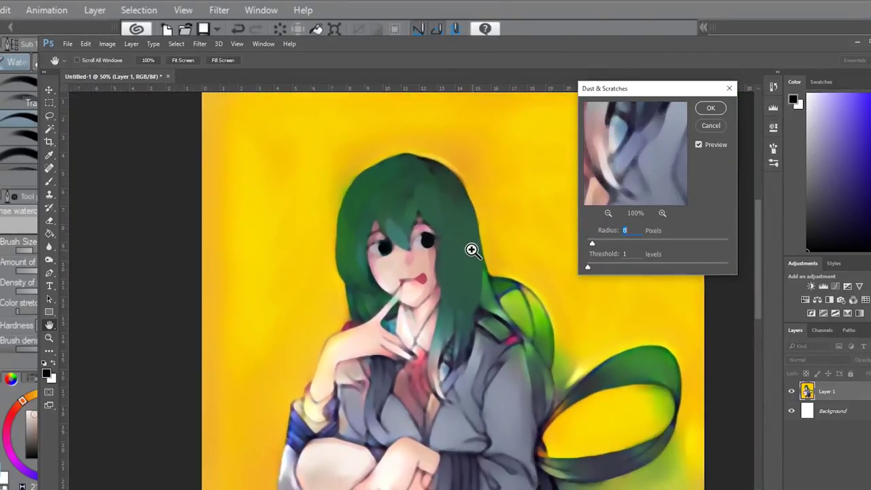
pyautogui.keyDown('ctrl'); pyautogui.click(470, 249); pyautogui.keyUp('ctrl')
pyautogui.moveTo(591, 244); pyautogui.dragTo(591, 243)
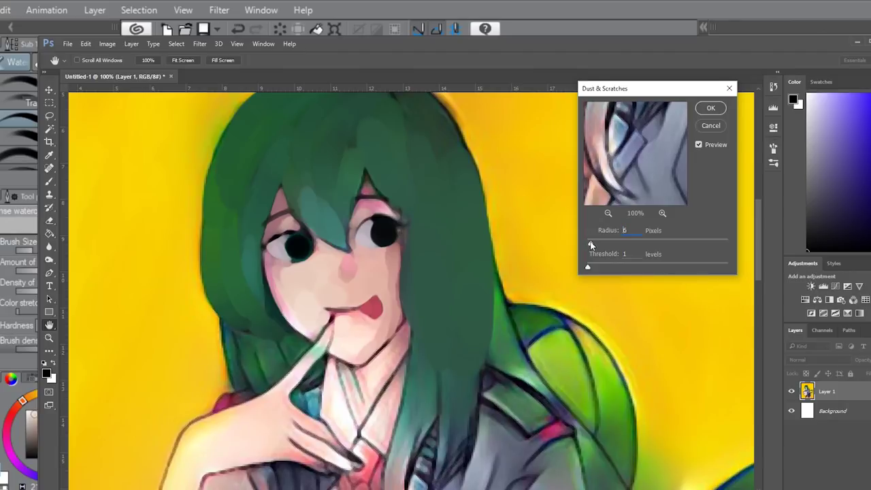
pyautogui.keyDown('alt'); pyautogui.click(375, 245); pyautogui.keyUp('alt')
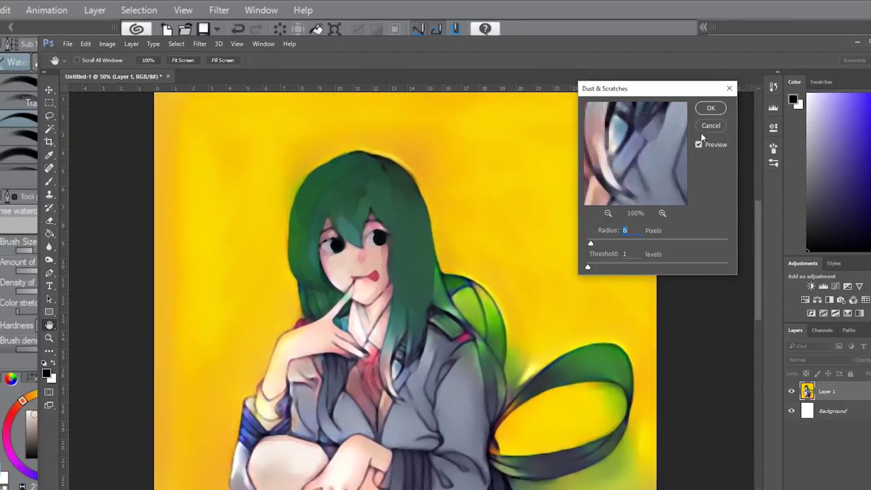
pyautogui.click(711, 108)
# Switch to Clip Studio Paint and paste the smoothed image into the main drawing as a layer above the original colored image
pyautogui.keyDown('alt'); pyautogui.click(601, 133); pyautogui.keyUp('alt')
pyautogui.click(384, 332)
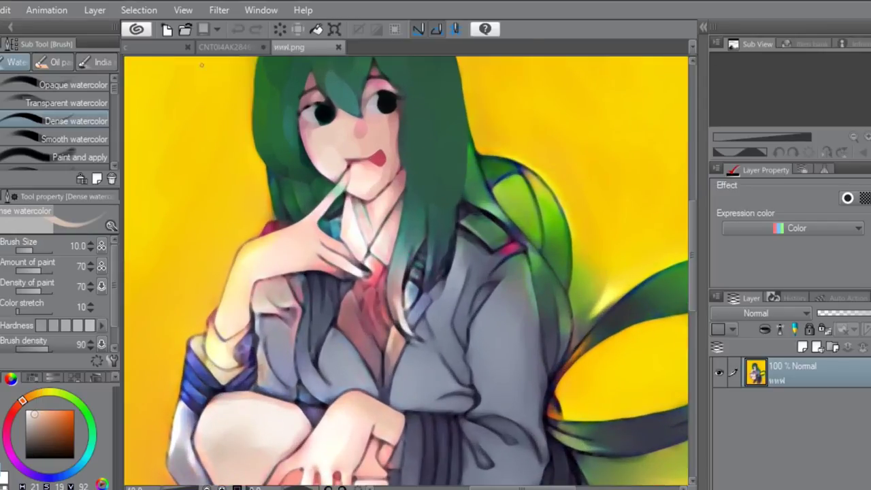
pyautogui.click(156, 47)
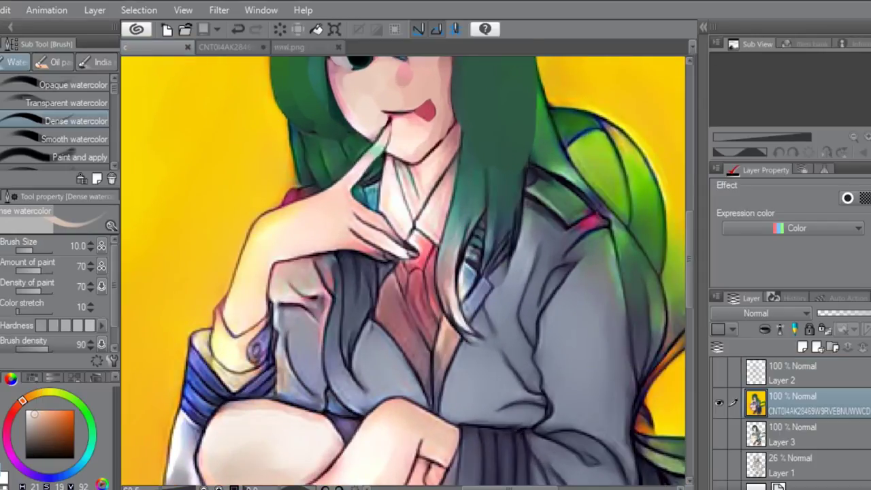
pyautogui.click(305, 49)
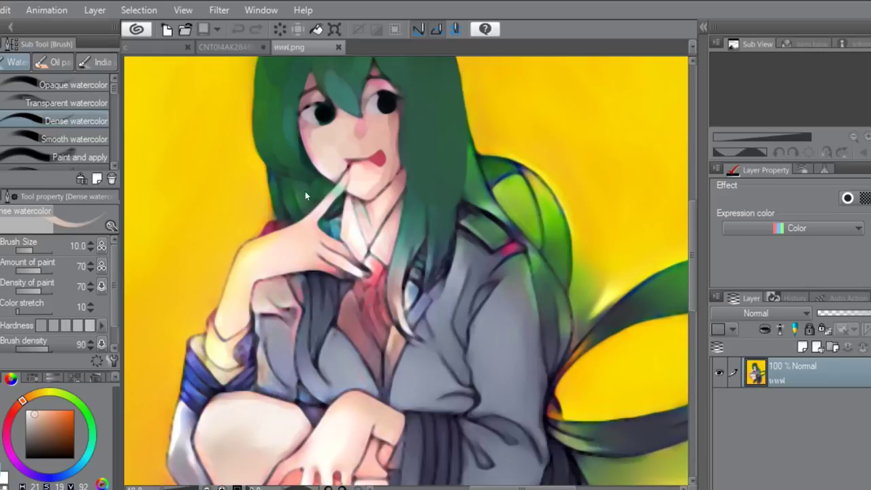
pyautogui.click(160, 50)
pyautogui.scroll(-1, 371, 389)
pyautogui.hotkey('ctrl', 'v')
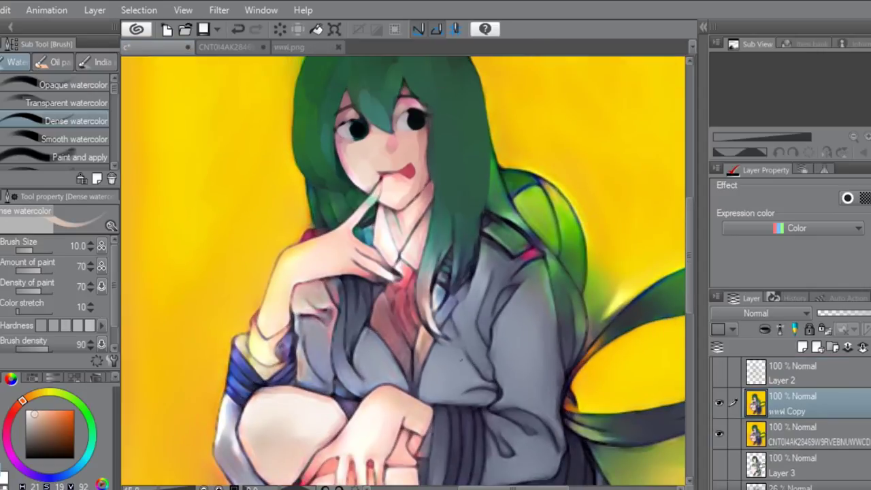
pyautogui.scroll(-1, 431, 339)
pyautogui.scroll(2, 418, 273)
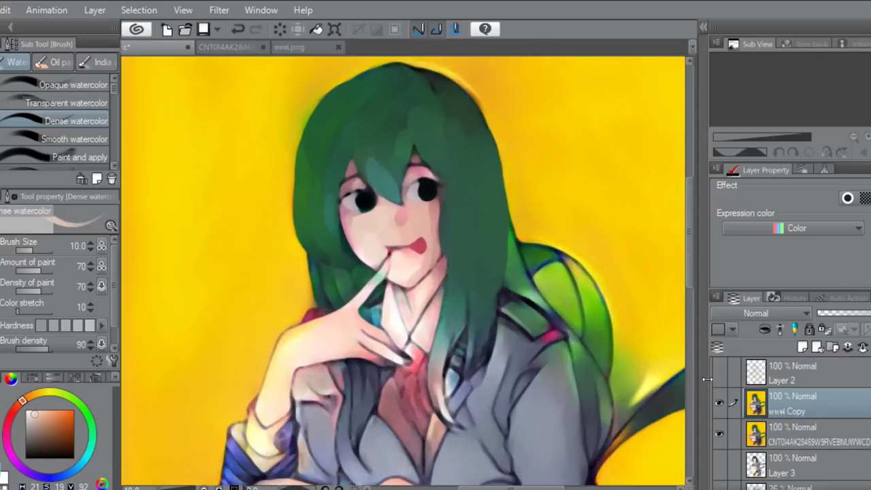
# Show the line art of Layer 2 over the smoothed colors and examine the face, hands and jacket
pyautogui.click(722, 372)
pyautogui.scroll(-4, 408, 272)
pyautogui.scroll(5, 408, 272)
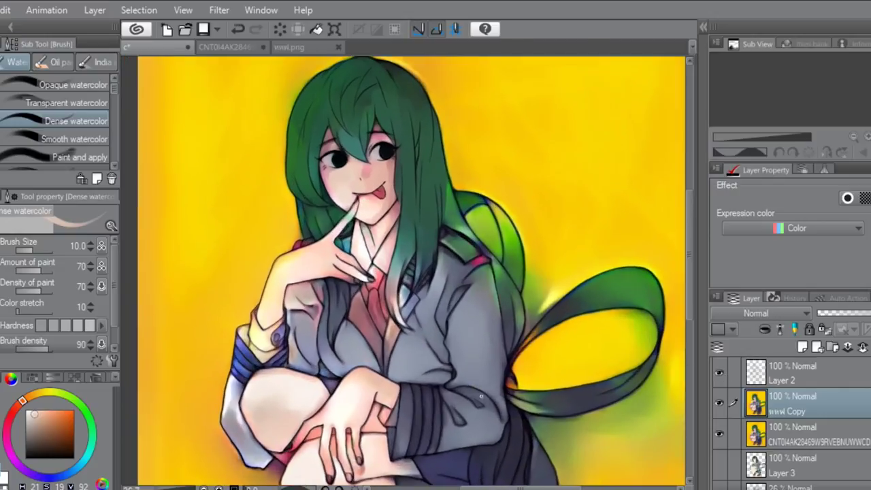
pyautogui.scroll(3, 447, 363)
pyautogui.scroll(-2, 439, 354)
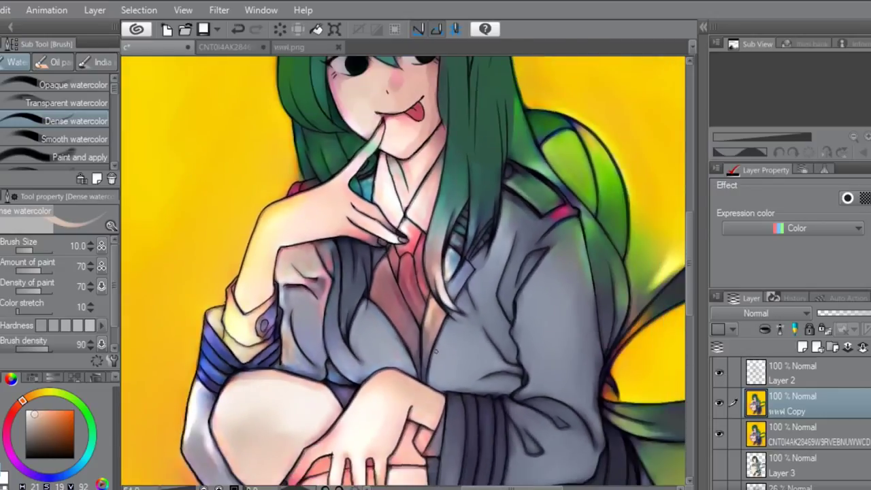
pyautogui.scroll(-2, 362, 204)
pyautogui.scroll(6, 363, 180)
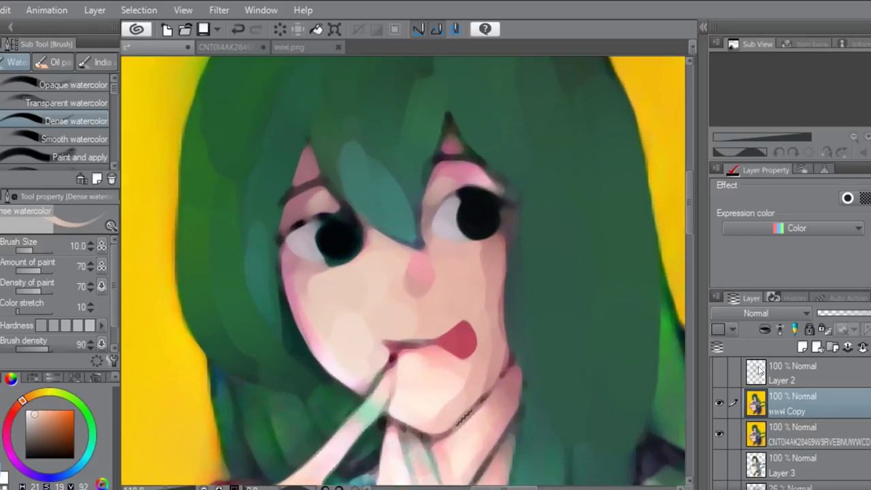
# Sample the pupil's dark color and repaint the upper lash line of the eye beside the long hair with a finer brush
pyautogui.keyDown('alt'); pyautogui.click(477, 211); pyautogui.keyUp('alt')
pyautogui.scroll(3, 479, 163)
pyautogui.press('[')
pyautogui.press('[')
pyautogui.press('[')
pyautogui.moveTo(391, 276); pyautogui.dragTo(426, 225)
pyautogui.moveTo(396, 258)
pyautogui.mouseDown()
pyautogui.moveTo(432, 220)
pyautogui.moveTo(464, 225)
pyautogui.moveTo(417, 234)
pyautogui.moveTo(469, 225)
pyautogui.moveTo(413, 247)
pyautogui.moveTo(463, 212)
pyautogui.moveTo(416, 228)
pyautogui.moveTo(455, 210)
pyautogui.moveTo(396, 268)
pyautogui.mouseUp()
# Reduce the brush size and clean up the lower edge of the other eye using sampled colors
pyautogui.scroll(-1, 569, 258)
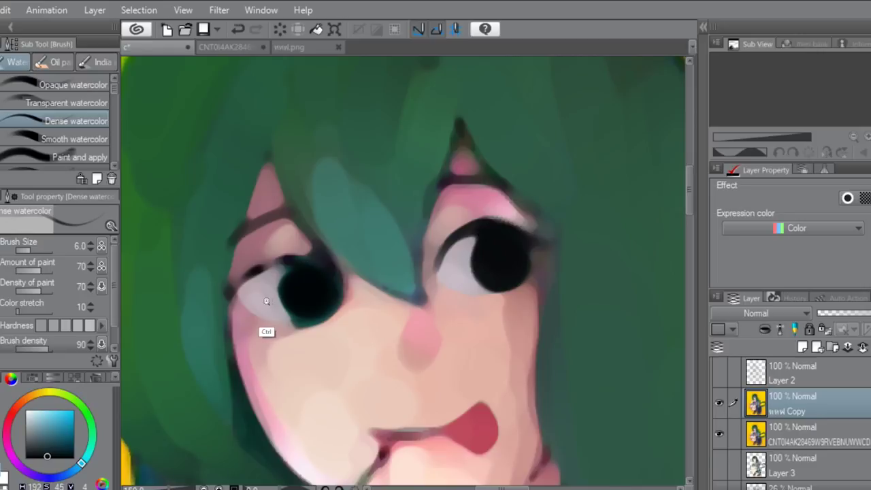
pyautogui.keyDown('ctrl'); pyautogui.click(266, 301); pyautogui.keyUp('ctrl')
pyautogui.press('[')
pyautogui.keyDown('alt'); pyautogui.click(299, 328); pyautogui.keyUp('alt')
pyautogui.moveTo(301, 334)
pyautogui.mouseDown()
pyautogui.moveTo(347, 321)
pyautogui.moveTo(327, 329)
pyautogui.moveTo(363, 300)
pyautogui.mouseUp()
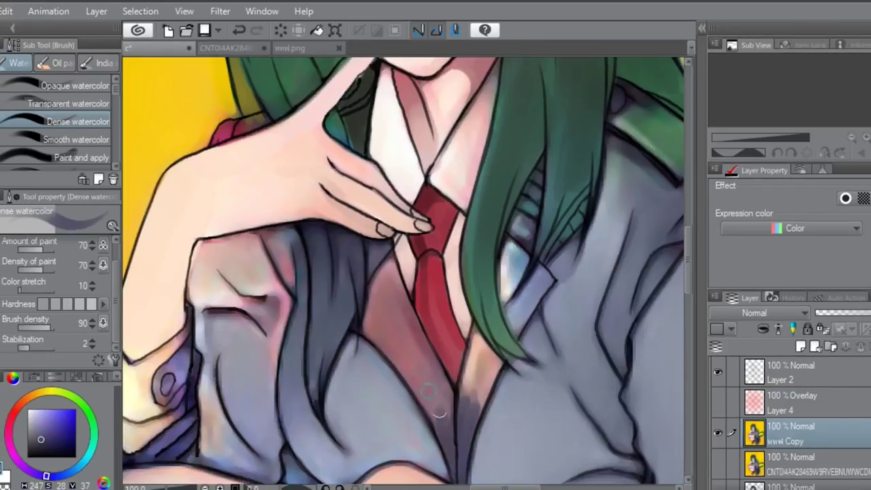
# Paint over the discolored patches below the tie and on the bent arm's sleeve with colors sampled from the jacket
pyautogui.keyDown('alt'); pyautogui.click(471, 418); pyautogui.keyUp('alt')
pyautogui.moveTo(463, 436)
pyautogui.mouseDown()
pyautogui.moveTo(422, 381)
pyautogui.moveTo(381, 292)
pyautogui.moveTo(408, 307)
pyautogui.moveTo(442, 384)
pyautogui.mouseUp()
pyautogui.keyDown('alt'); pyautogui.click(361, 251); pyautogui.keyUp('alt')
pyautogui.scroll(-2, 486, 307)
pyautogui.keyDown('ctrl'); pyautogui.click(439, 333); pyautogui.keyUp('ctrl')
pyautogui.keyDown('ctrl'); pyautogui.click(410, 324); pyautogui.keyUp('ctrl')
pyautogui.keyDown('alt'); pyautogui.click(378, 388); pyautogui.keyUp('alt')
pyautogui.moveTo(285, 228)
pyautogui.mouseDown()
pyautogui.moveTo(306, 262)
pyautogui.moveTo(262, 252)
pyautogui.moveTo(292, 284)
pyautogui.mouseUp()
# Hide the Layer 2 line art and repaint the jacket front with sampled colors
pyautogui.click(718, 373)
pyautogui.keyDown('alt'); pyautogui.click(293, 278); pyautogui.keyUp('alt')
pyautogui.keyDown('alt'); pyautogui.click(371, 366); pyautogui.keyUp('alt')
pyautogui.moveTo(371, 362); pyautogui.dragTo(483, 427)
pyautogui.keyDown('alt'); pyautogui.click(403, 341); pyautogui.keyUp('alt')
pyautogui.moveTo(393, 300); pyautogui.dragTo(414, 351)
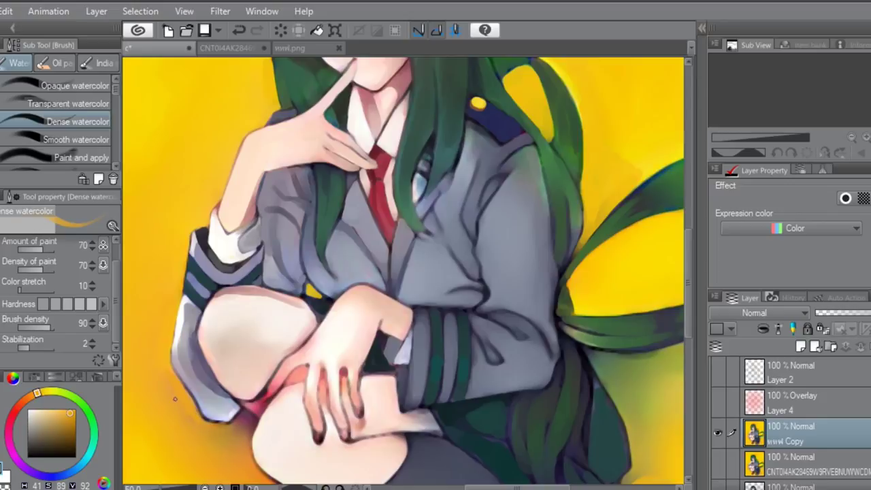
# Sample the background yellow and clean up the edges around the sleeve, knee and jacket
pyautogui.keyDown('alt'); pyautogui.click(175, 399); pyautogui.keyUp('alt')
pyautogui.keyDown('ctrl'); pyautogui.click(440, 175); pyautogui.keyUp('ctrl')
pyautogui.moveTo(175, 399); pyautogui.dragTo(339, 219)
pyautogui.press('j')
pyautogui.hotkey('ctrl', 'z')
pyautogui.press('b')
pyautogui.moveTo(294, 326); pyautogui.dragTo(312, 332)
pyautogui.keyDown('ctrl'); pyautogui.click(328, 358); pyautogui.keyUp('ctrl')
pyautogui.moveTo(326, 300)
pyautogui.mouseDown()
pyautogui.moveTo(356, 279)
pyautogui.moveTo(322, 346)
pyautogui.moveTo(346, 307)
pyautogui.mouseUp()
# Paint finer shading on the jacket front with a smaller brush and sampled colors
pyautogui.press('[')
pyautogui.press('[')
pyautogui.press('[')
pyautogui.press('[')
pyautogui.press('[')
pyautogui.keyDown('alt'); pyautogui.click(320, 273); pyautogui.keyUp('alt')
pyautogui.keyDown('alt'); pyautogui.click(372, 272); pyautogui.keyUp('alt')
pyautogui.moveTo(374, 267)
pyautogui.mouseDown()
pyautogui.moveTo(353, 290)
pyautogui.moveTo(403, 242)
pyautogui.mouseUp()
# Resample the colors and paint the shoulder area with a larger brush
pyautogui.press('[')
pyautogui.press('[')
pyautogui.press('[')
pyautogui.keyDown('alt'); pyautogui.click(386, 253); pyautogui.keyUp('alt')
pyautogui.press(']')
pyautogui.press(']')
pyautogui.press(']')
pyautogui.press(']')
pyautogui.press(']')
pyautogui.moveTo(443, 198); pyautogui.dragTo(496, 123)
pyautogui.keyDown('alt'); pyautogui.click(305, 355); pyautogui.keyUp('alt')
pyautogui.keyDown('alt'); pyautogui.click(356, 334); pyautogui.keyUp('alt')
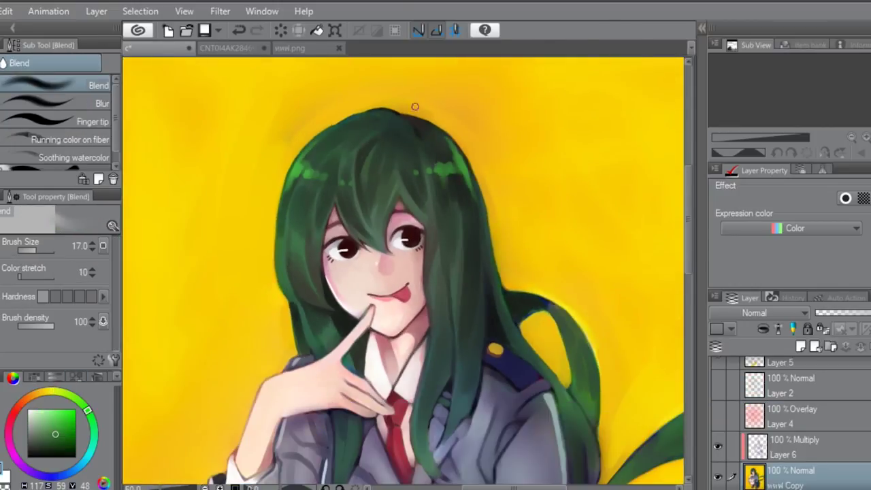
# Soften the bright green hair highlights with the Blend tool and adjust the hue and saturation of the painted layer
pyautogui.press('.')
pyautogui.press('.')
pyautogui.moveTo(460, 191); pyautogui.dragTo(444, 171)
pyautogui.moveTo(306, 184); pyautogui.dragTo(315, 164)
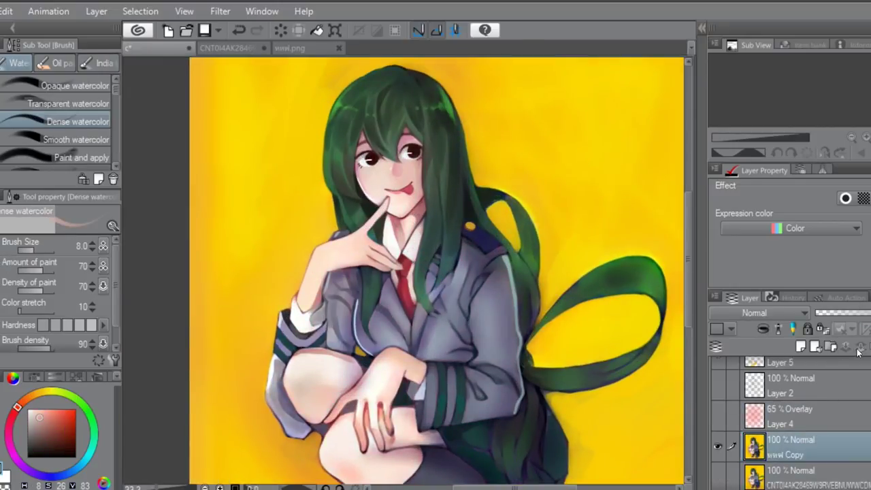
pyautogui.hotkey('ctrl', 'u')
pyautogui.moveTo(409, 261); pyautogui.dragTo(432, 262)
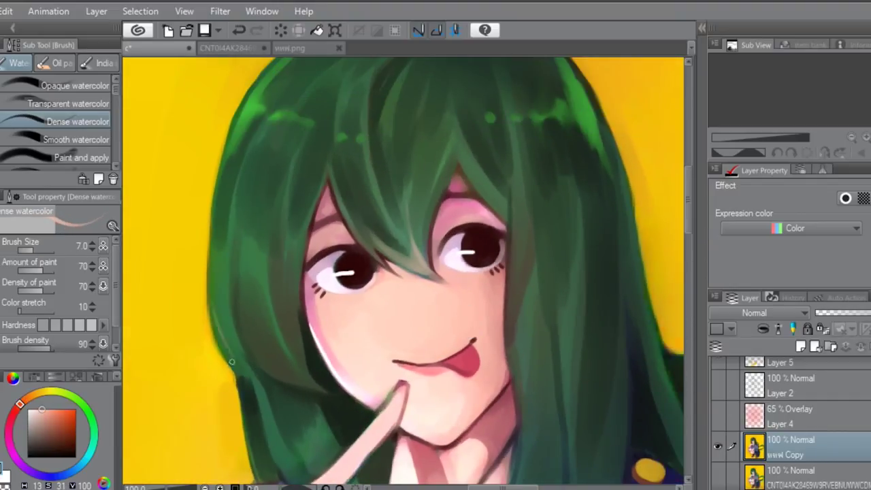
# Try painting a shading stroke around the nose
pyautogui.moveTo(401, 281); pyautogui.dragTo(377, 309)
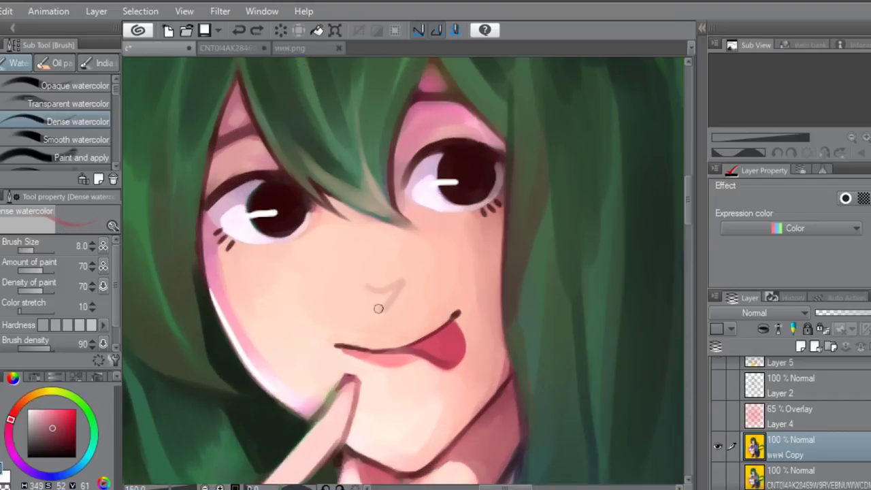
pyautogui.hotkey('ctrl', 'z')
pyautogui.press('b')
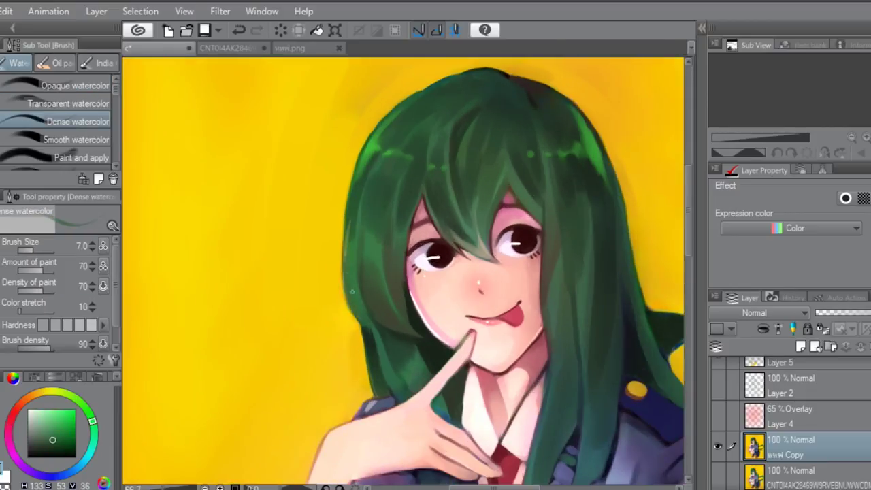
# Paint the fringe strand between the eyes with a larger brush and show the 65% Overlay layer above the painting
pyautogui.scroll(-2, 346, 225)
pyautogui.click(718, 416)
pyautogui.click(718, 415)
pyautogui.scroll(3, 441, 214)
pyautogui.press(']')
pyautogui.press(']')
pyautogui.moveTo(483, 276); pyautogui.dragTo(479, 235)
pyautogui.press(']')
pyautogui.press(']')
pyautogui.click(719, 416)
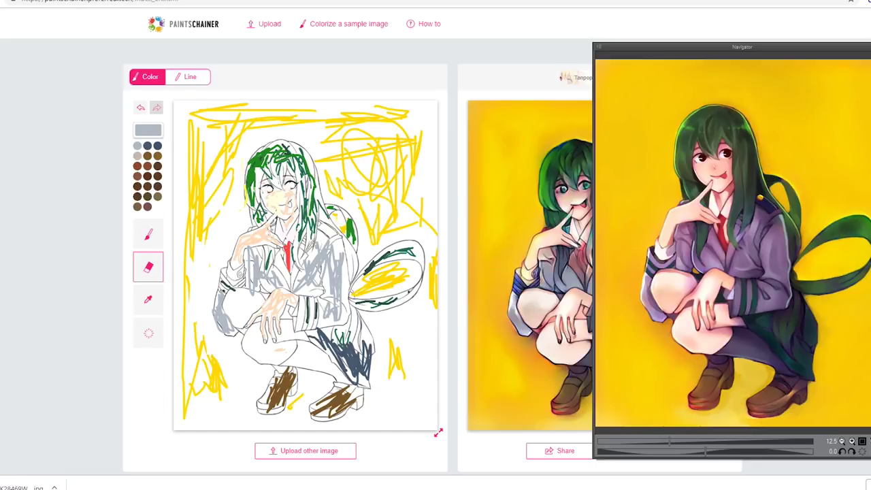
# Compare the finished painting in the Navigator with the color hints and the Canna colorization in PaintsChainer
pyautogui.moveTo(657, 47); pyautogui.dragTo(228, 59)
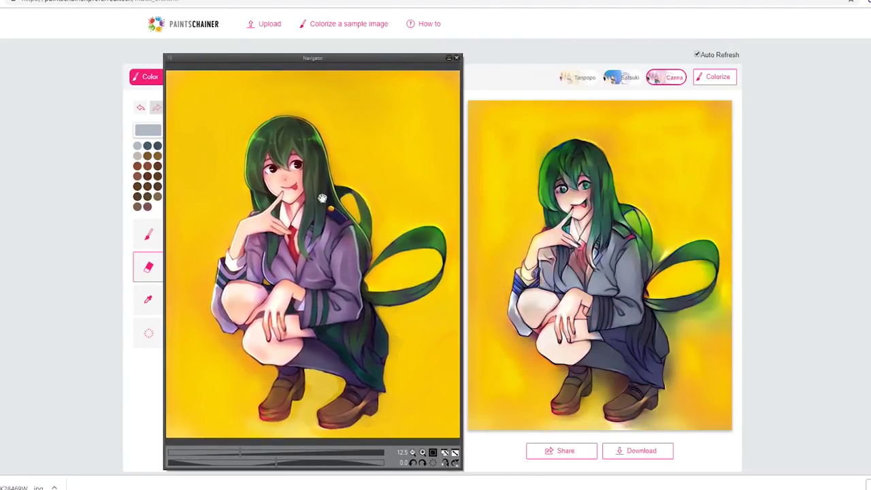
pyautogui.moveTo(357, 64)
pyautogui.mouseDown()
pyautogui.moveTo(632, 59)
pyautogui.moveTo(371, 62)
pyautogui.mouseUp()
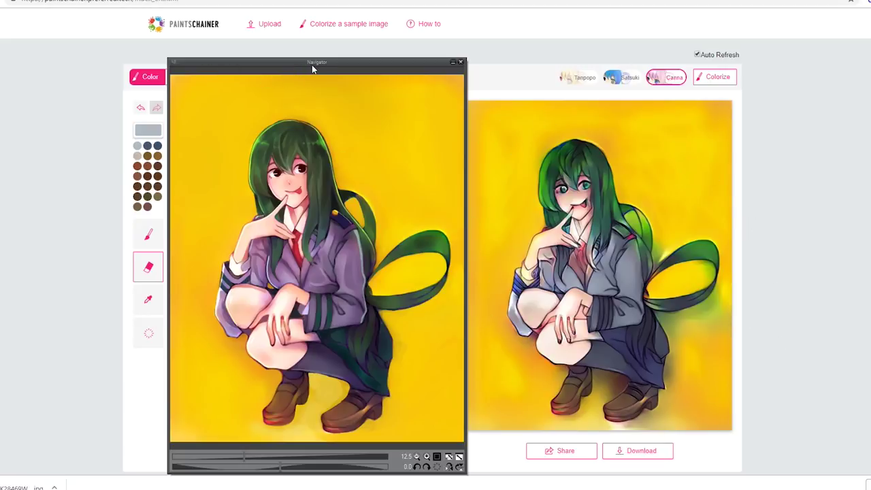
pyautogui.moveTo(310, 63); pyautogui.dragTo(610, 40)
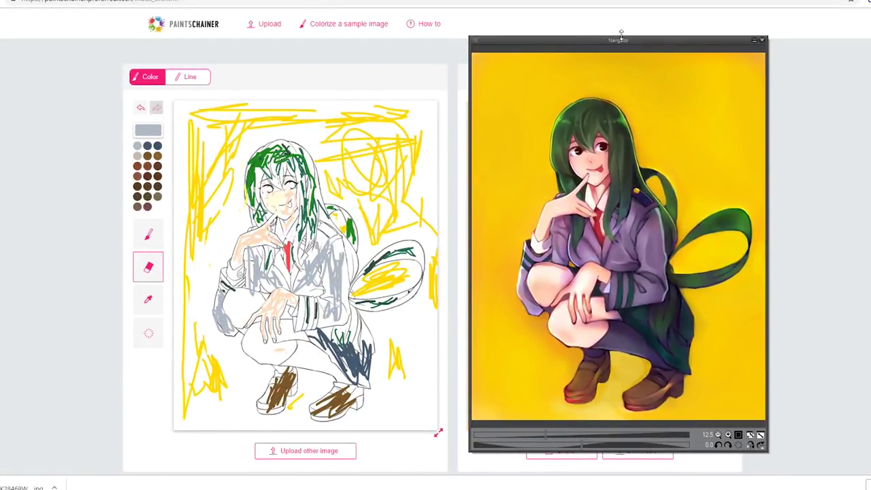
pyautogui.moveTo(629, 40); pyautogui.dragTo(339, 42)
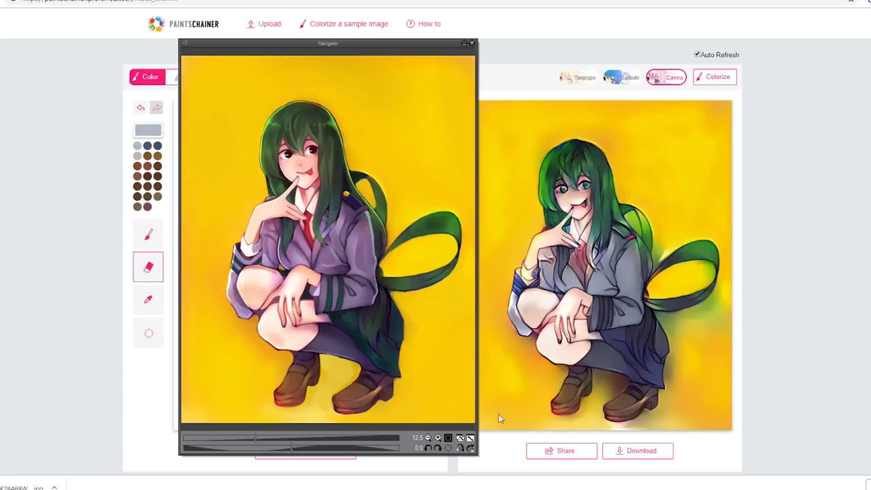
pyautogui.click(630, 411)
pyautogui.moveTo(273, 43); pyautogui.dragTo(554, 45)
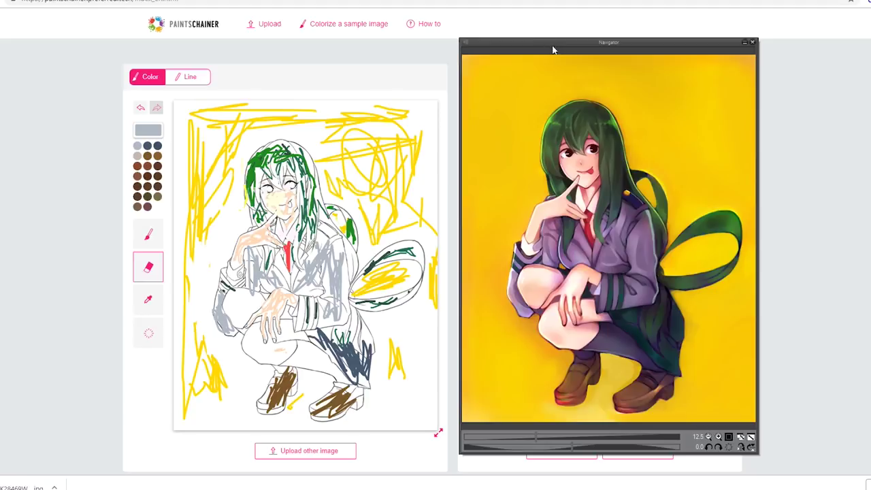
pyautogui.moveTo(554, 43)
pyautogui.mouseDown()
pyautogui.moveTo(308, 31)
pyautogui.moveTo(263, 40)
pyautogui.moveTo(555, 42)
pyautogui.mouseUp()
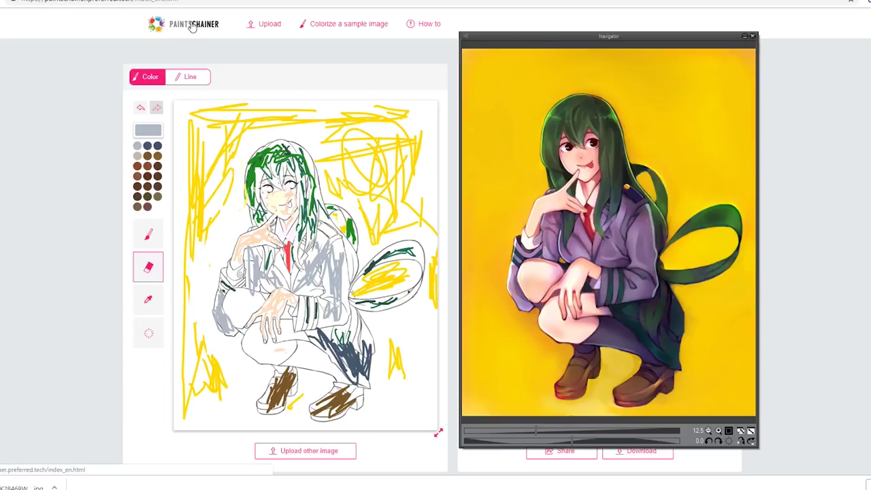
# Return to the PaintsChainer home page and open the selection of sample images to colorize
pyautogui.click(193, 25)
pyautogui.click(484, 74)
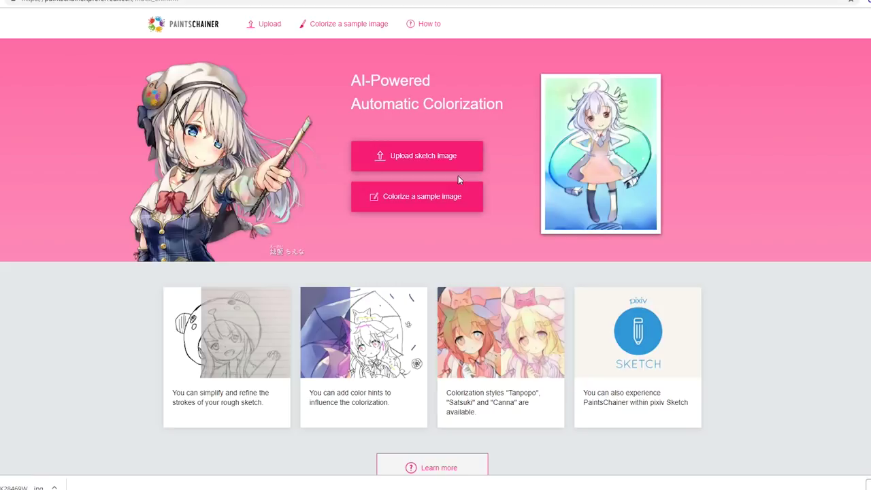
pyautogui.click(405, 211)
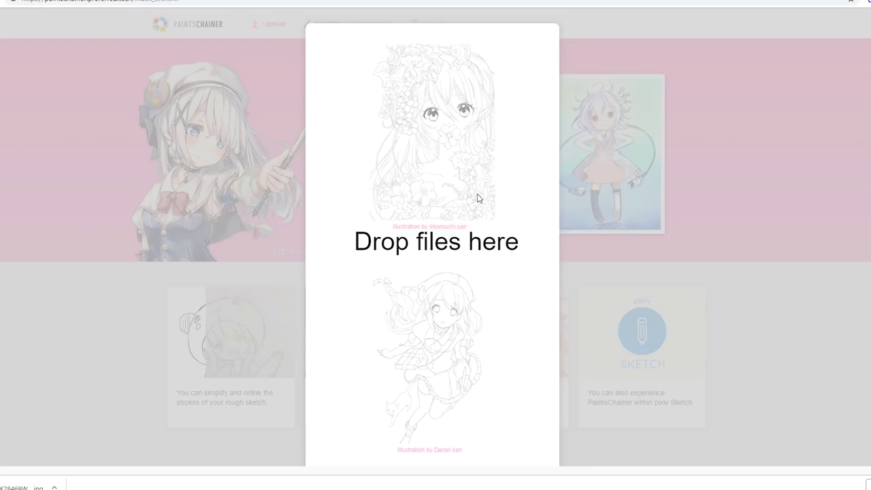